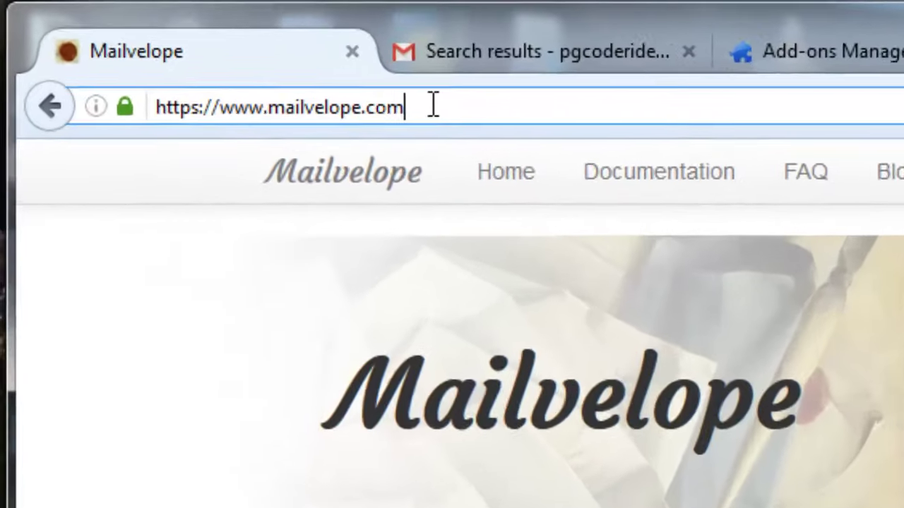
left_click(200, 47)
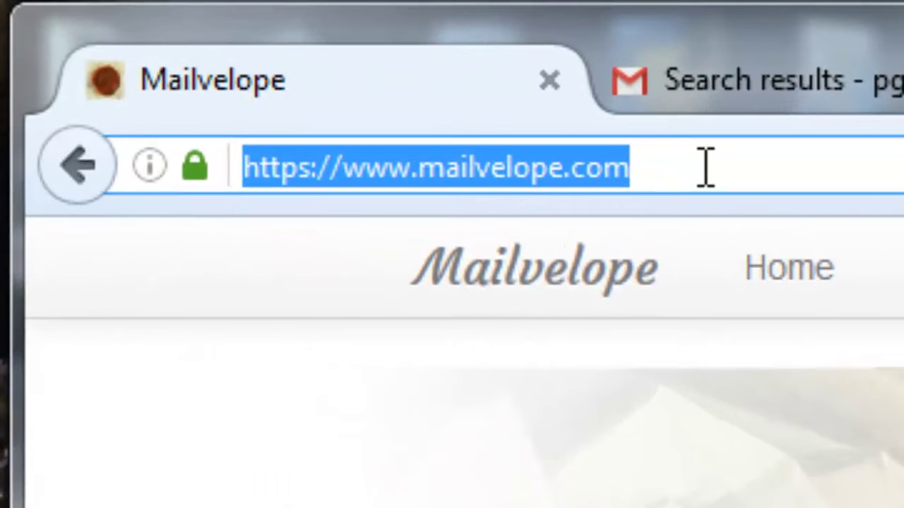
key("Return")
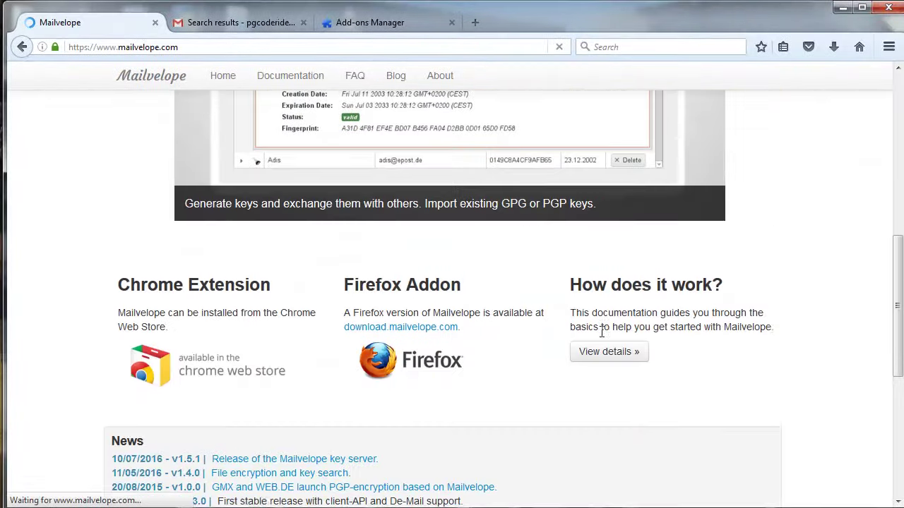
scroll(433, 276, "down", 2)
scroll(434, 311, "down", 7)
left_click(439, 324)
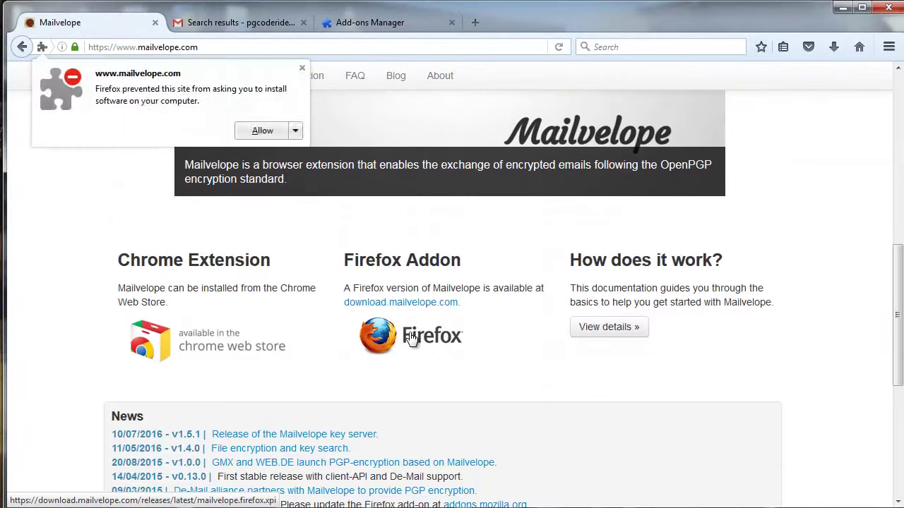
left_click(262, 130)
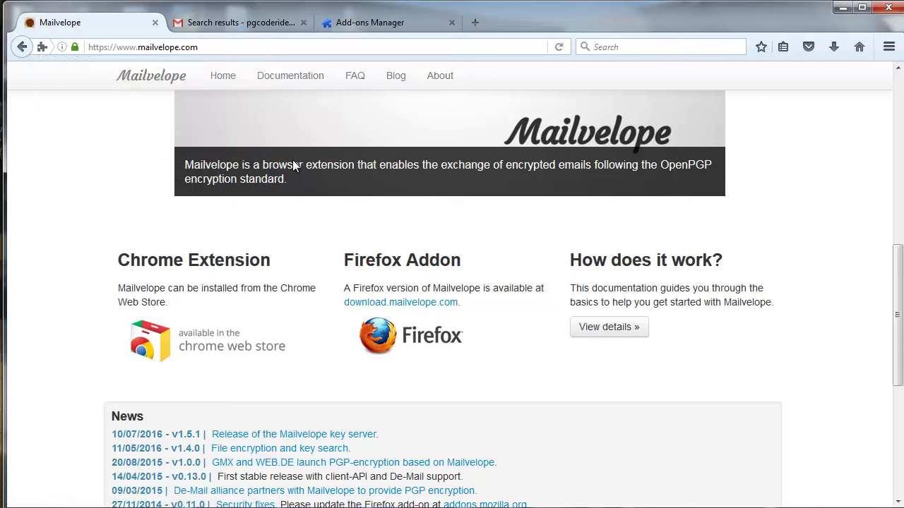
left_click(295, 160)
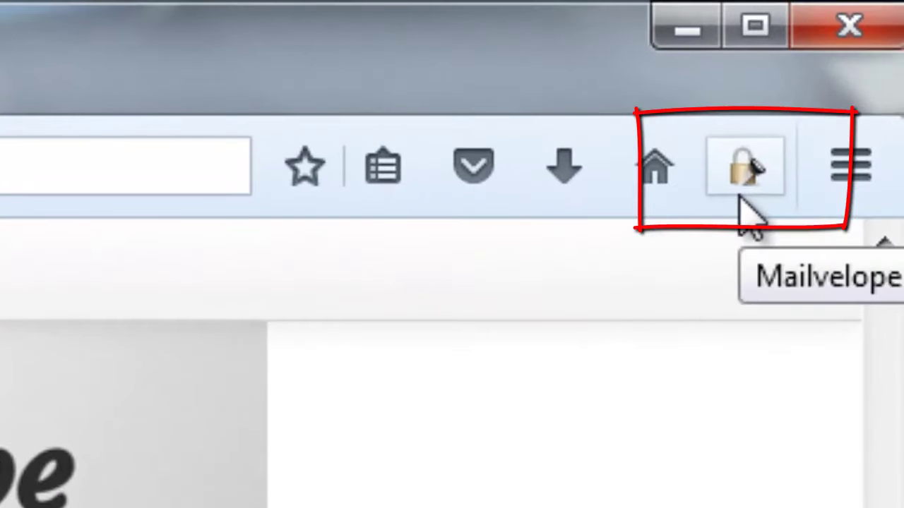
Open the Mailvelope options and bring up the key generation form, checking the Gmail account in between.
left_click(742, 192)
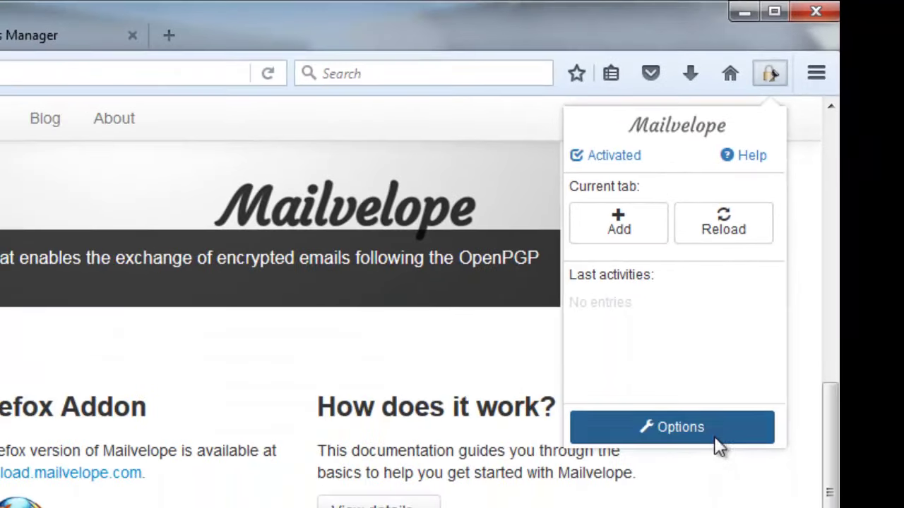
left_click(713, 439)
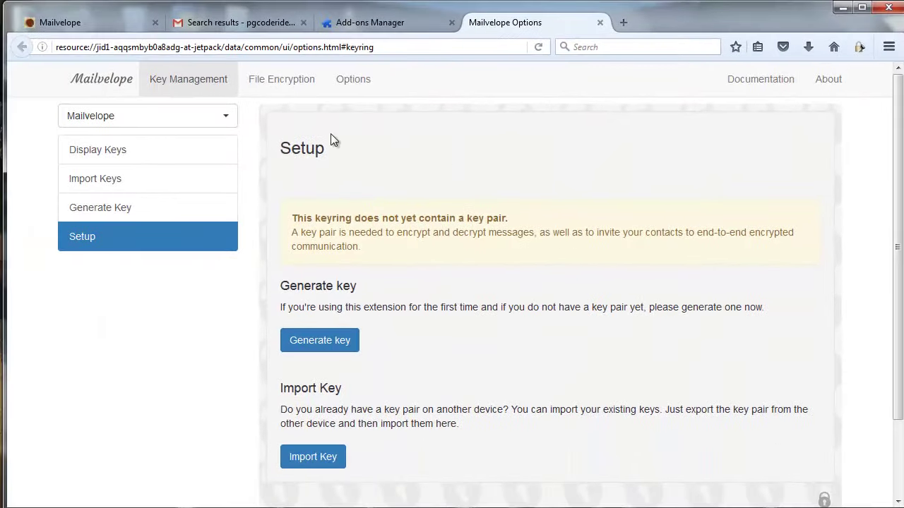
left_click(230, 21)
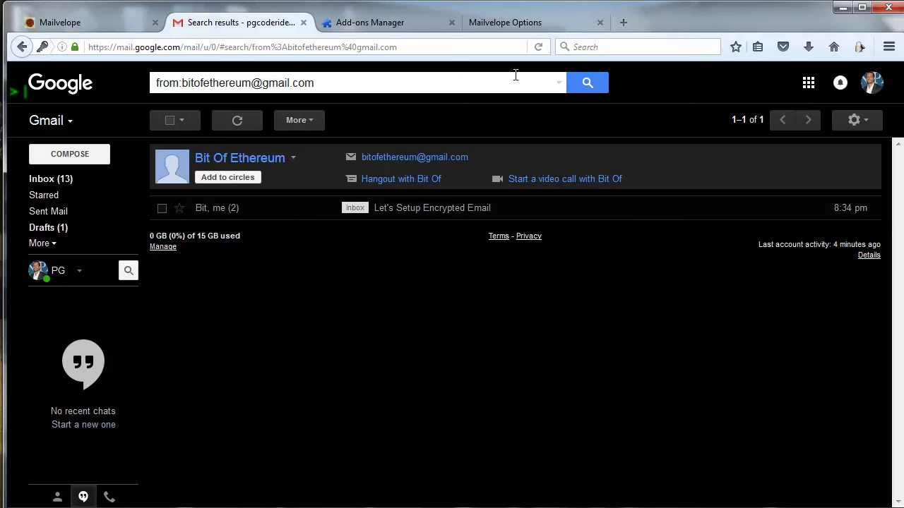
left_click(527, 28)
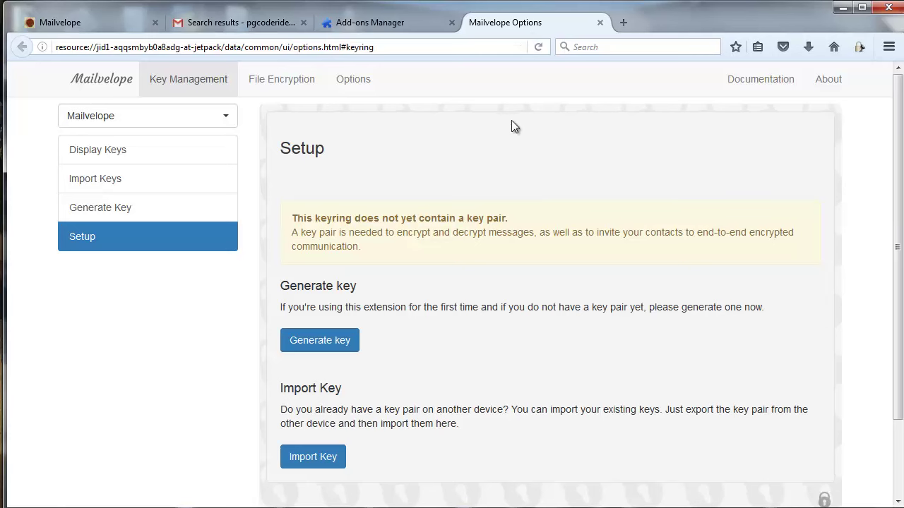
left_click(115, 215)
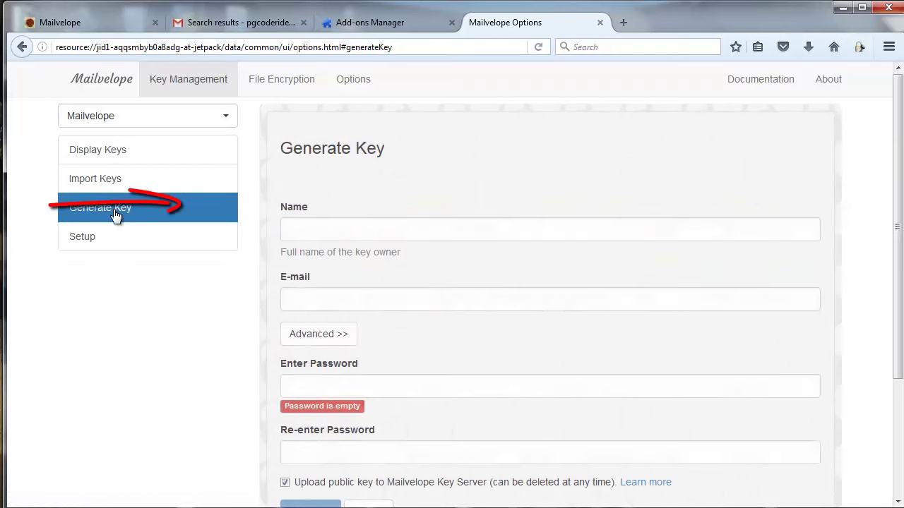
Enter the key owner's full name and e-mail, and keep the advanced key size at 4096 bits.
left_click(433, 231)
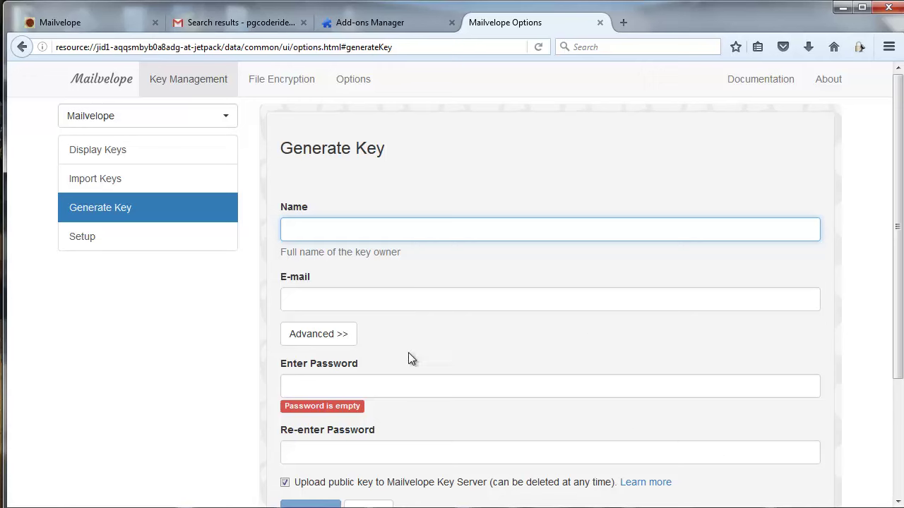
left_click(367, 306)
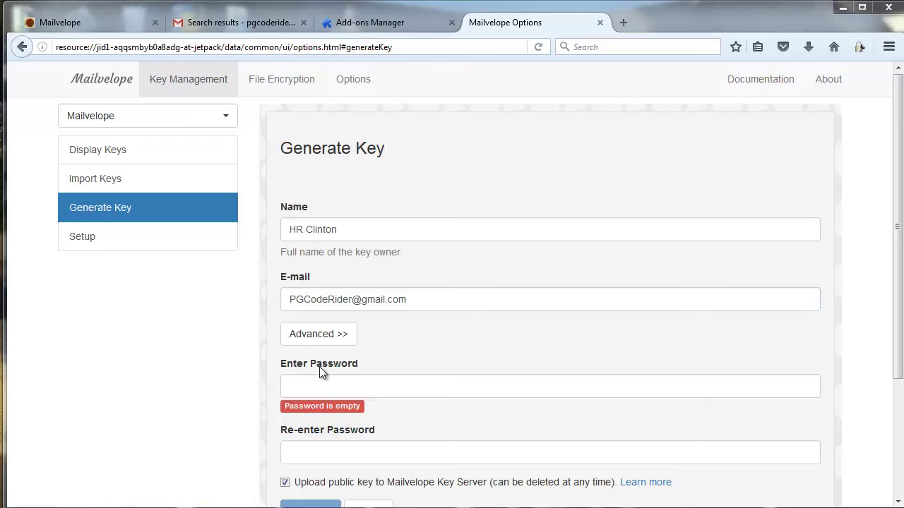
left_click(321, 343)
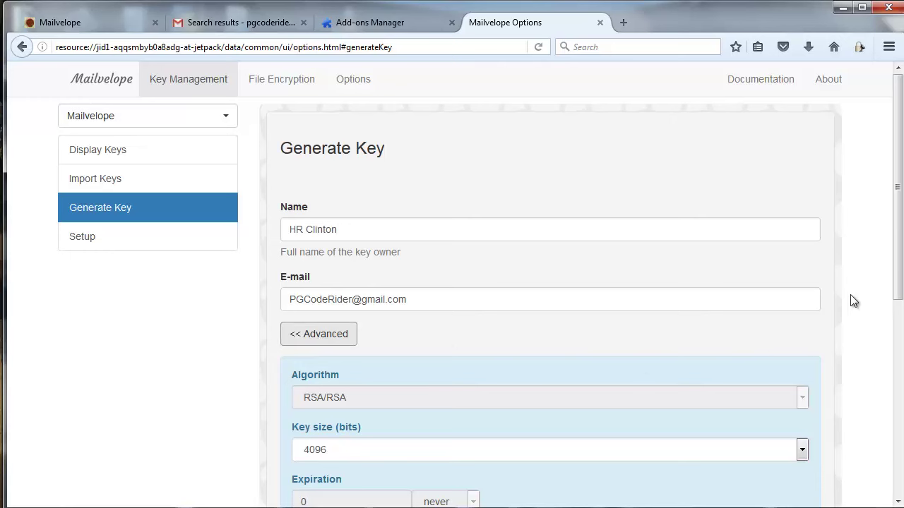
scroll(892, 290, "down", 3)
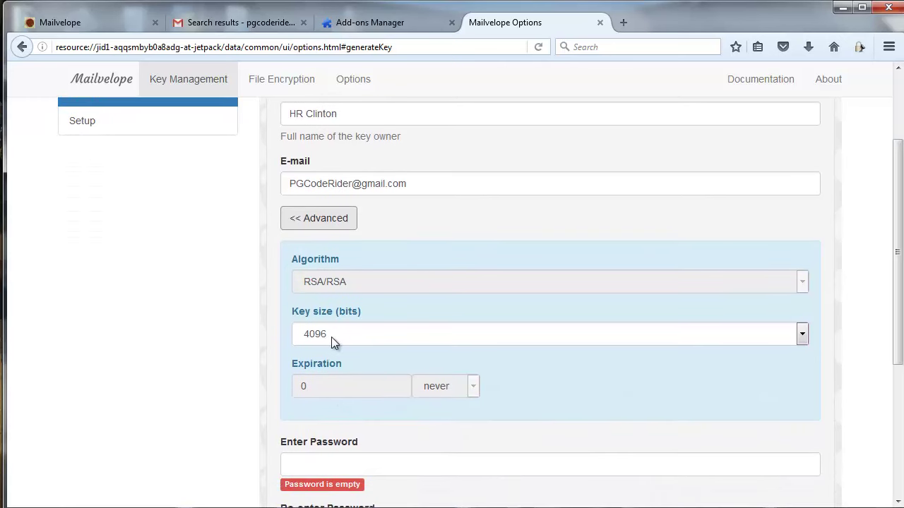
left_click(802, 336)
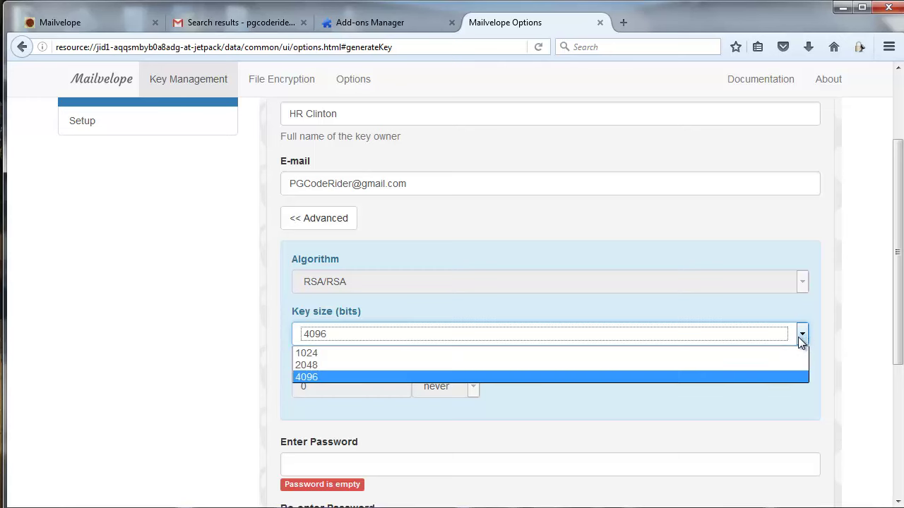
left_click(861, 333)
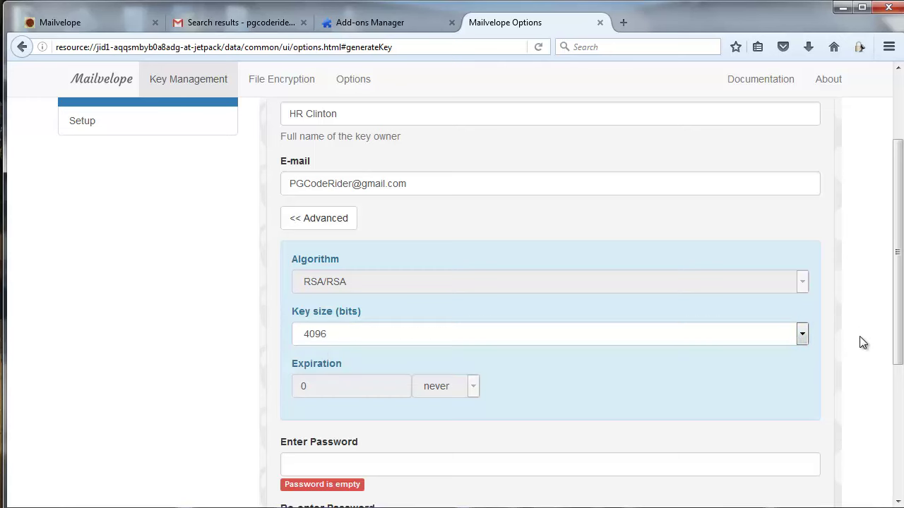
left_click_drag(900, 289, 900, 379)
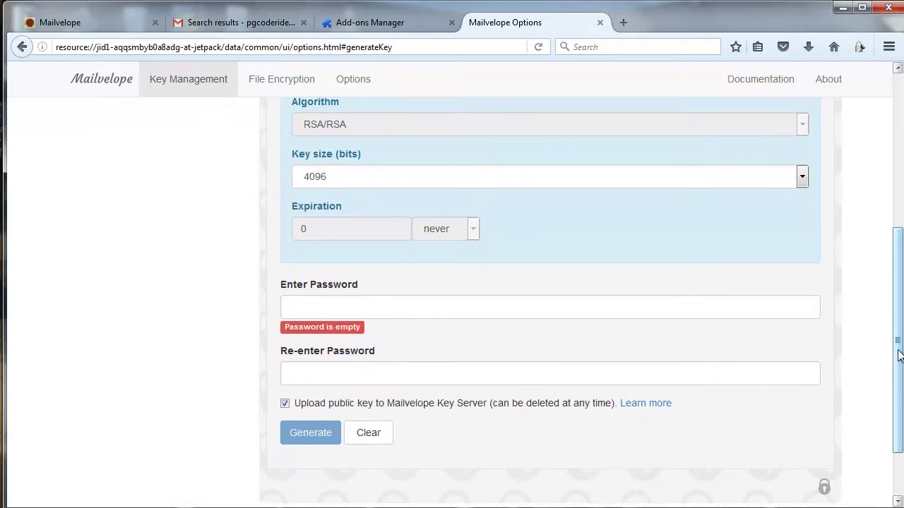
Enter and repeat the key's password, and generate the key pair.
left_click(339, 310)
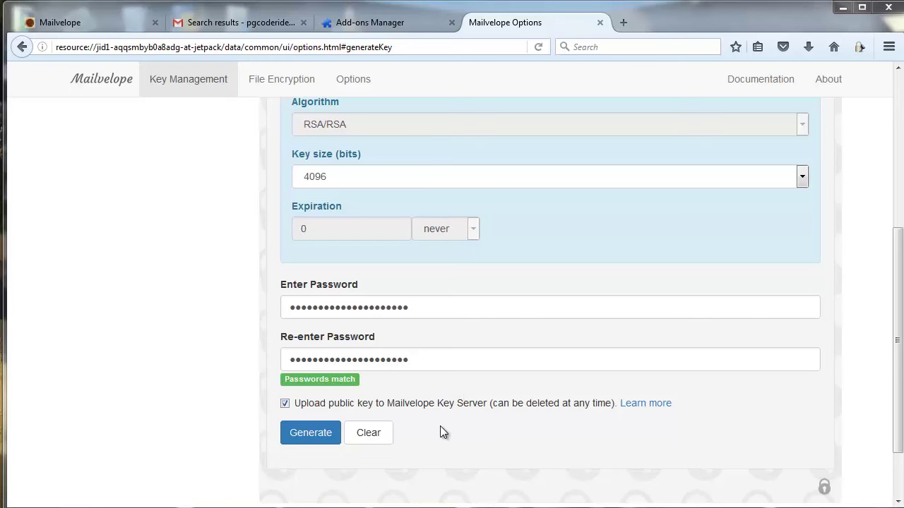
left_click(316, 436)
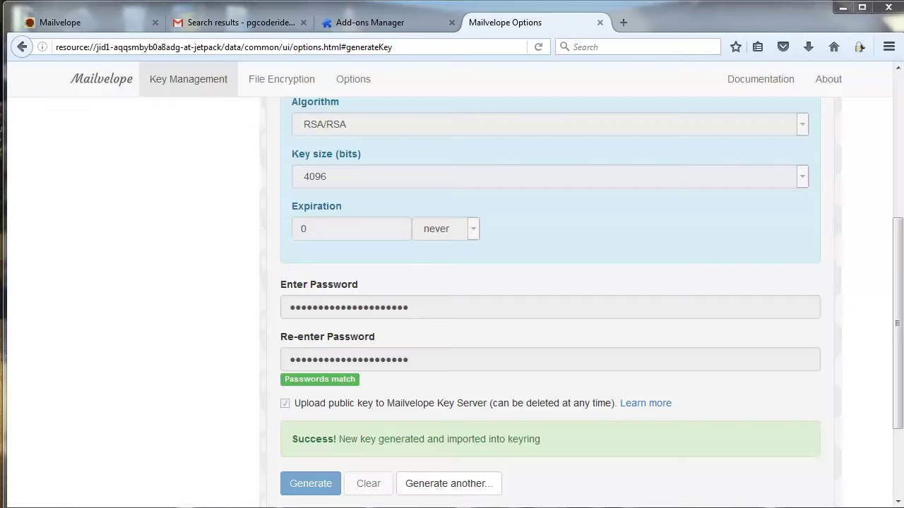
Display the keys in the Mailvelope keyring and open the details of the newly generated key.
scroll(897, 384, "down", 1)
scroll(897, 384, "up", 1)
left_click_drag(896, 385, 891, 228)
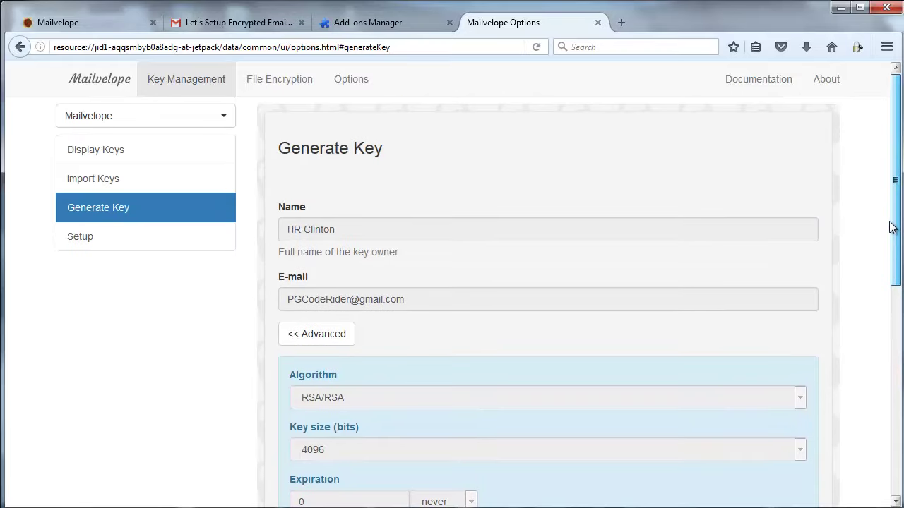
left_click(138, 155)
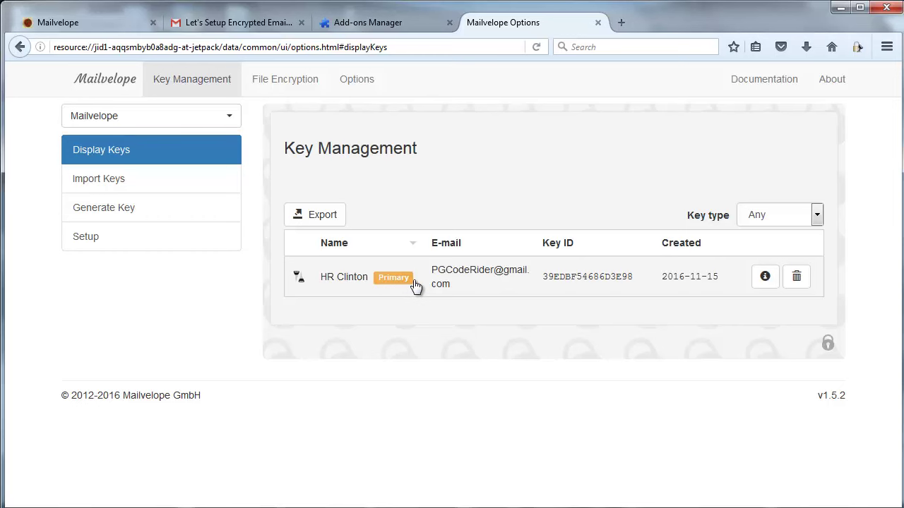
left_click(759, 285)
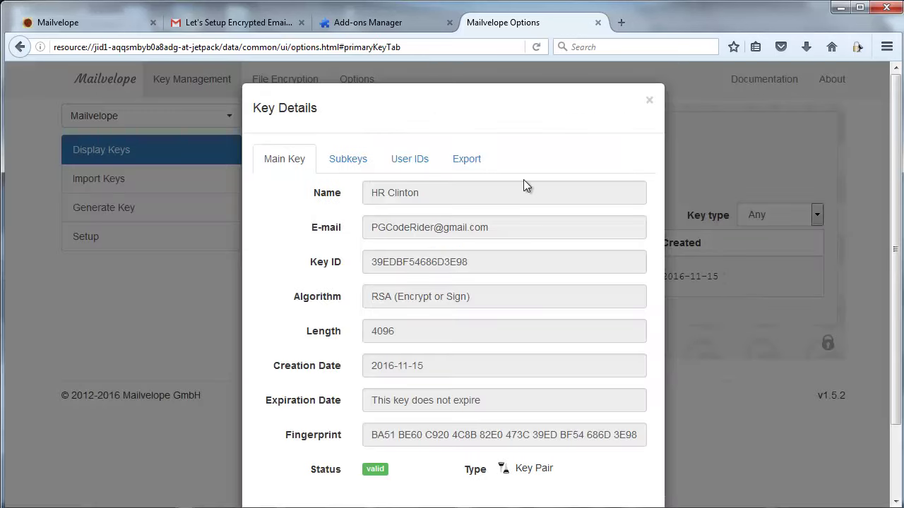
View the public, private and combined export text of the key, and select the entire key block.
left_click(478, 168)
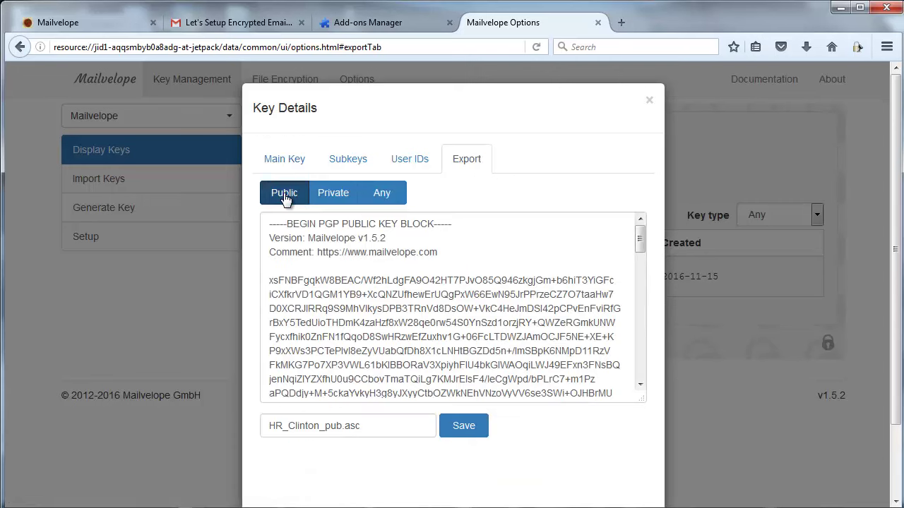
left_click(325, 193)
left_click(381, 193)
left_click(322, 344)
key("ctrl+a")
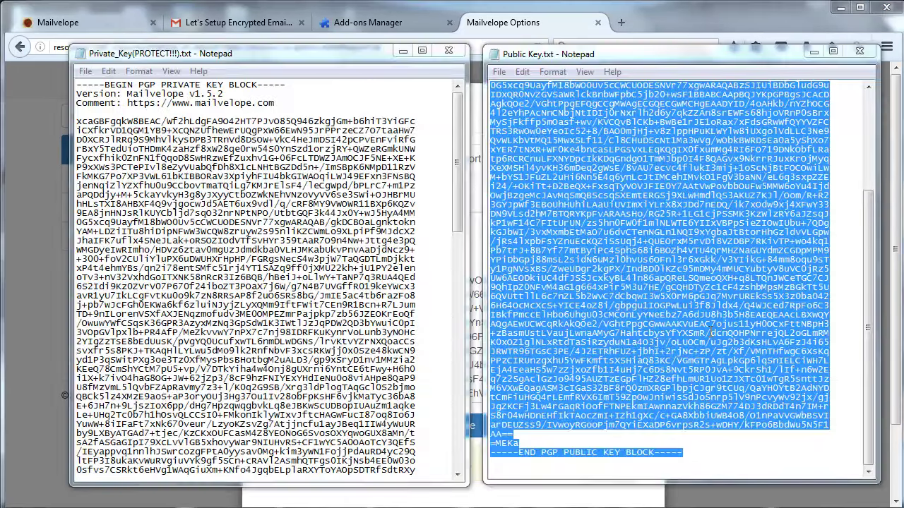
Examine the private and public key blocks side by side in Notepad, including their headers.
left_click(715, 278)
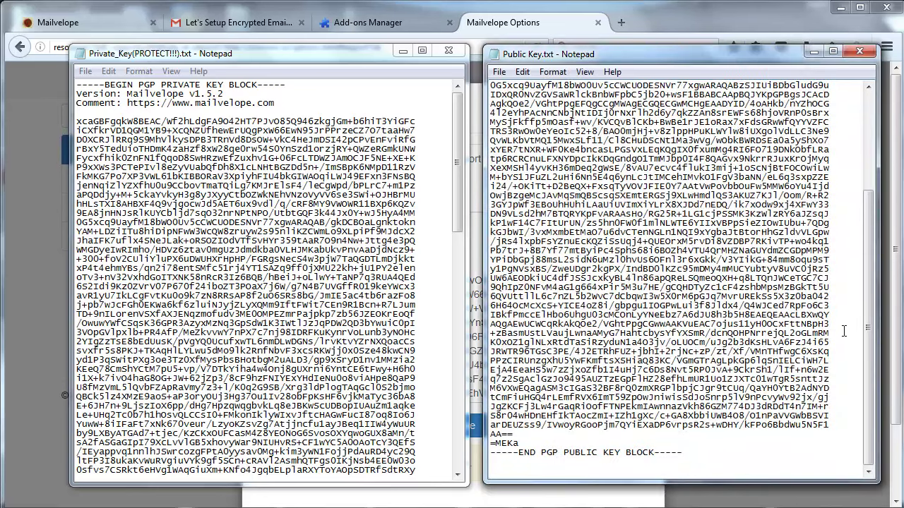
left_click_drag(869, 258, 868, 160)
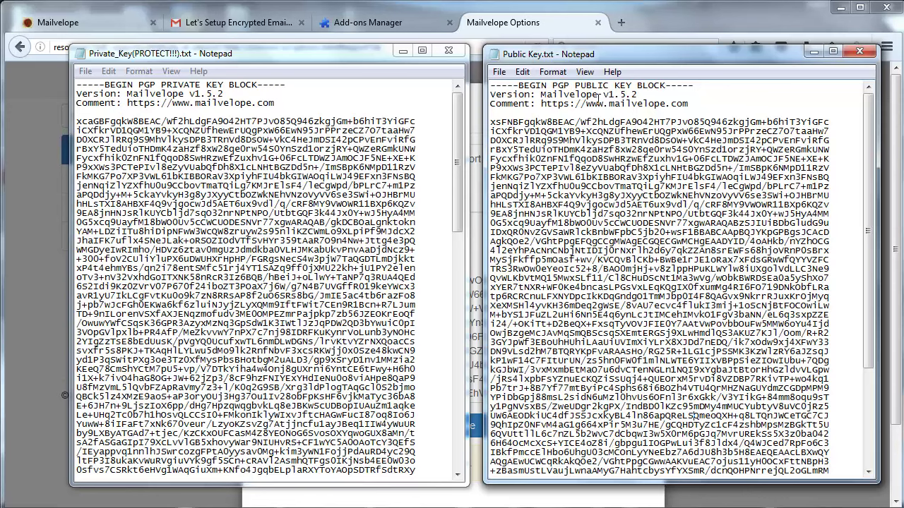
mouse_move(871, 139)
left_mouse_down()
mouse_move(871, 240)
mouse_move(870, 139)
left_mouse_up()
left_click_drag(455, 120, 455, 125)
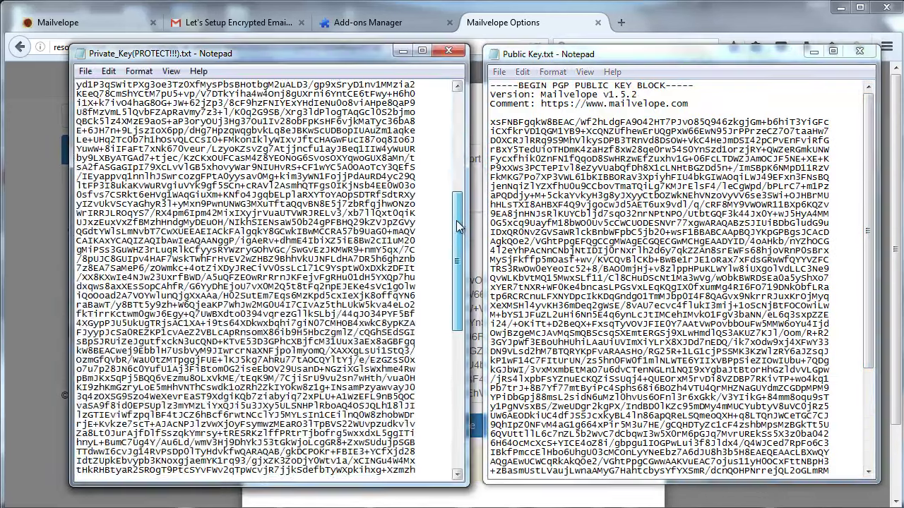
left_click_drag(458, 232, 458, 113)
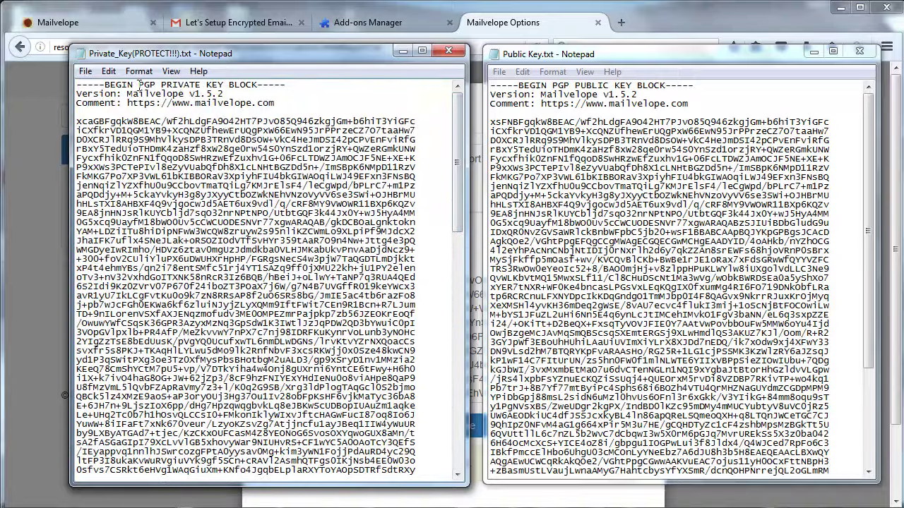
left_click_drag(106, 85, 256, 84)
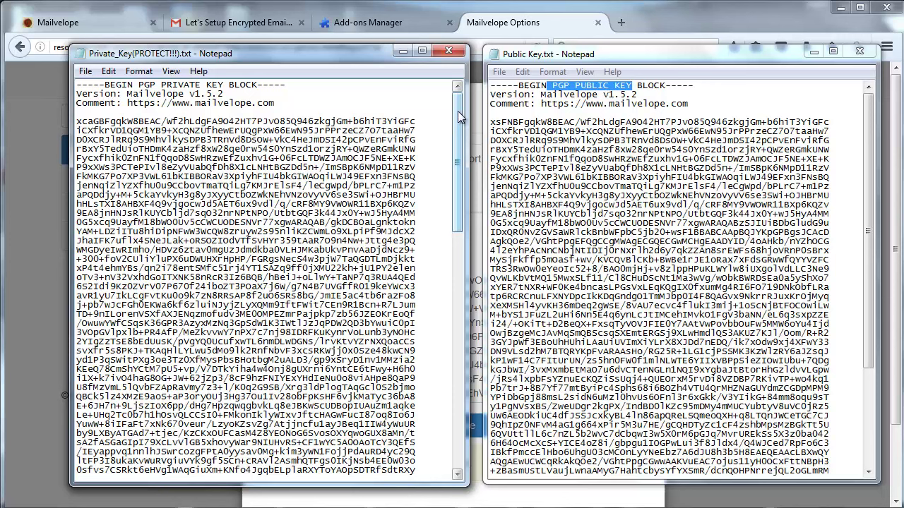
Copy the entire public key block from Public Key.txt and switch back to Firefox.
left_click(538, 133)
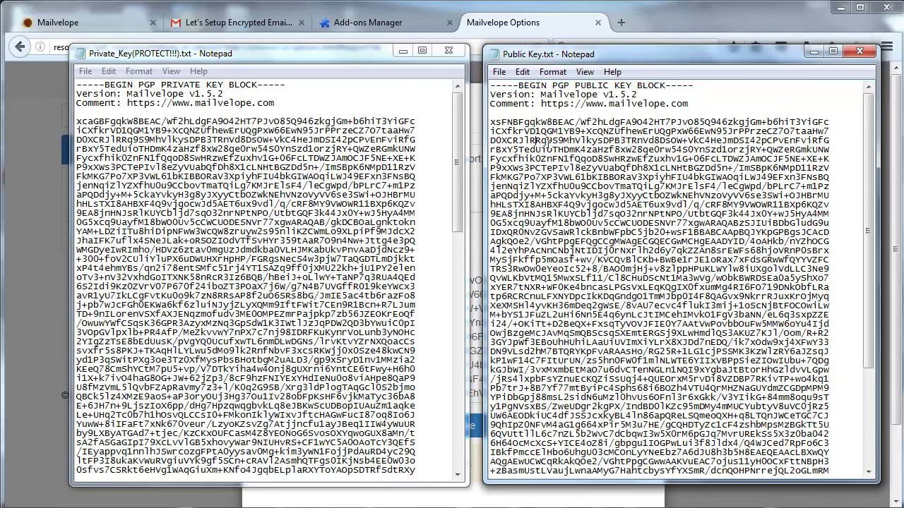
key("ctrl+a")
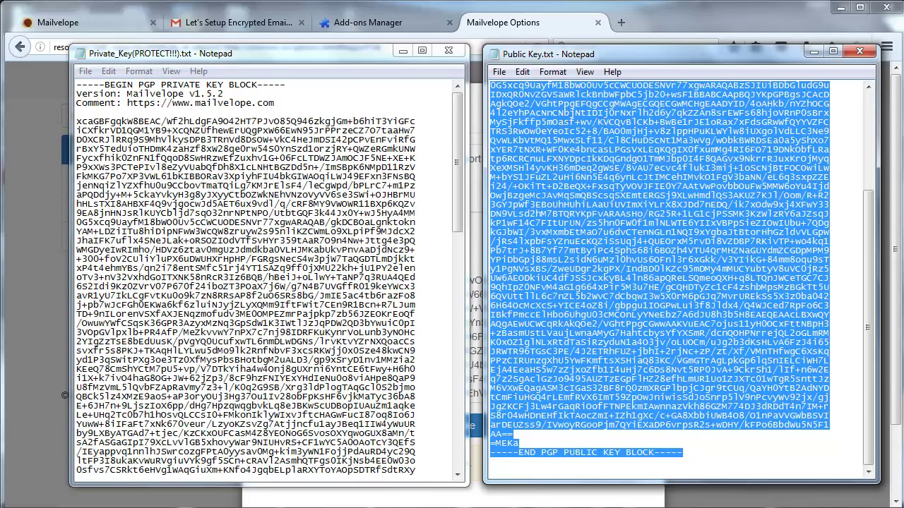
key("alt+Tab")
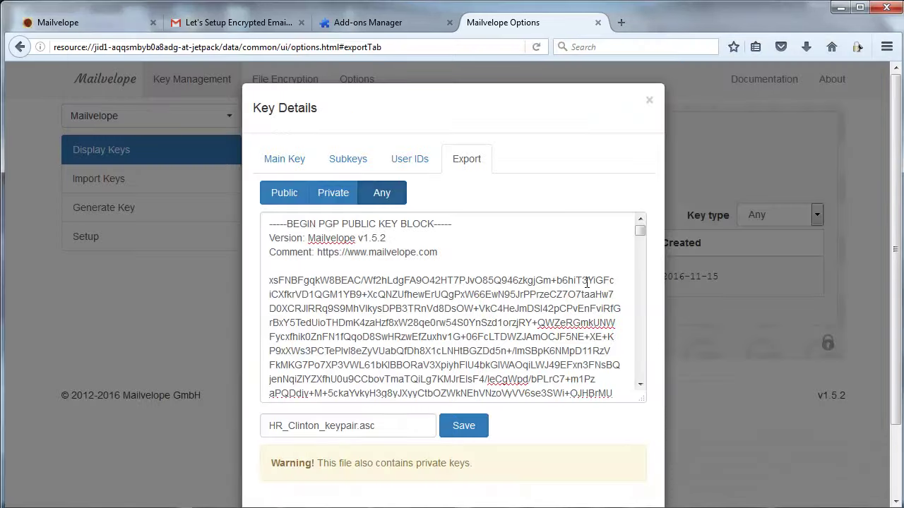
Close the key details and draft a Gmail reply in "Let's Setup Encrypted Email" reading "I have a public key, here it is:" followed by the copied public key.
left_click(649, 99)
left_click(233, 22)
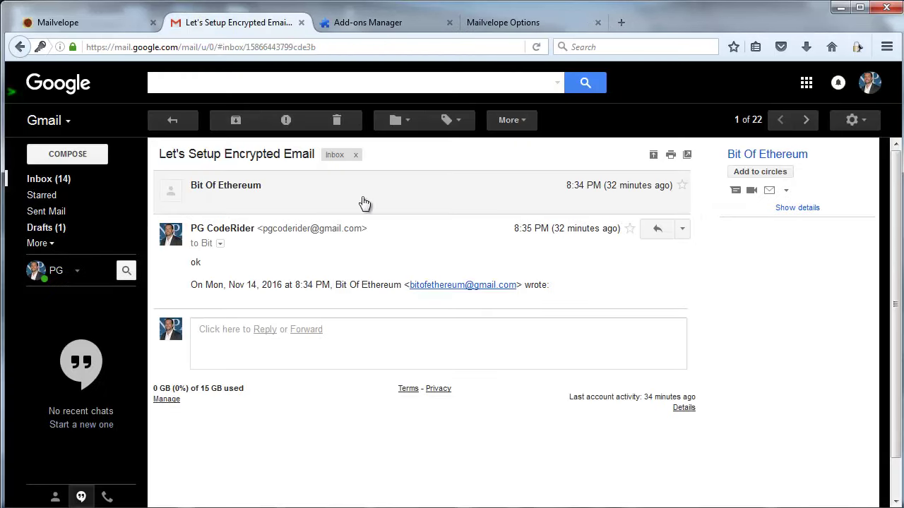
left_click(293, 347)
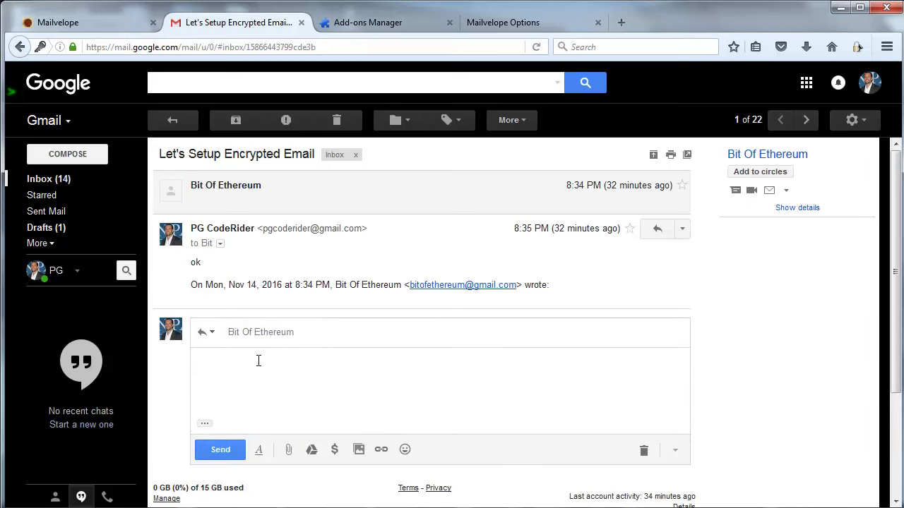
type("I have a public key")
key("BackSpace")
type(", here it is:")
key("ctrl+v")
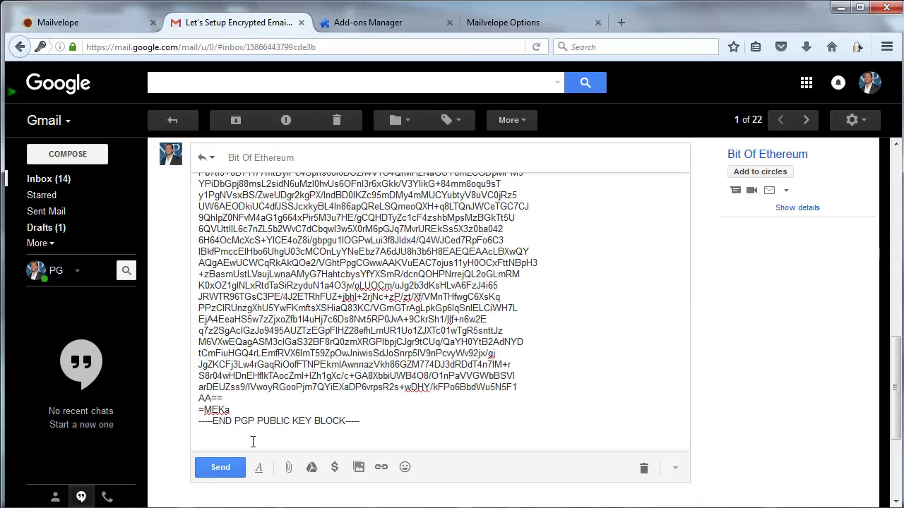
Send the reply containing the public key, then switch to the contact's Gmail in Chrome and show the new message.
left_click(227, 469)
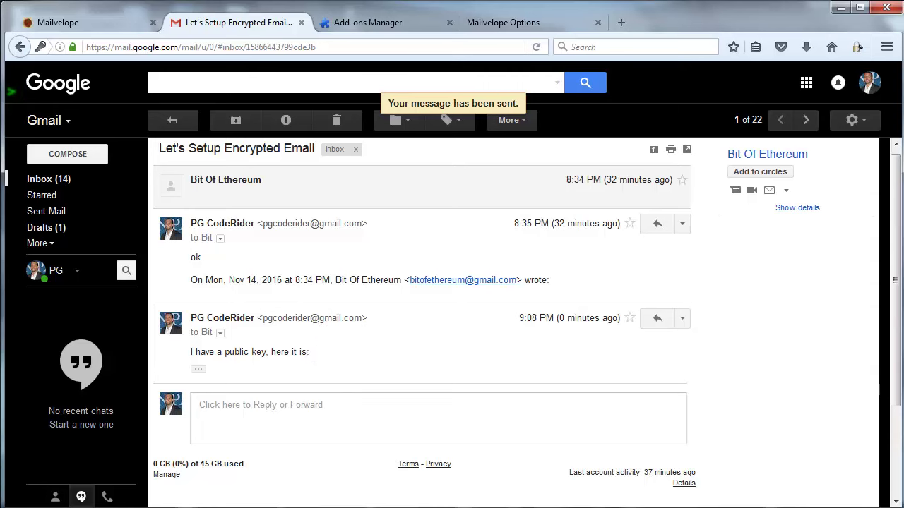
left_click(404, 496)
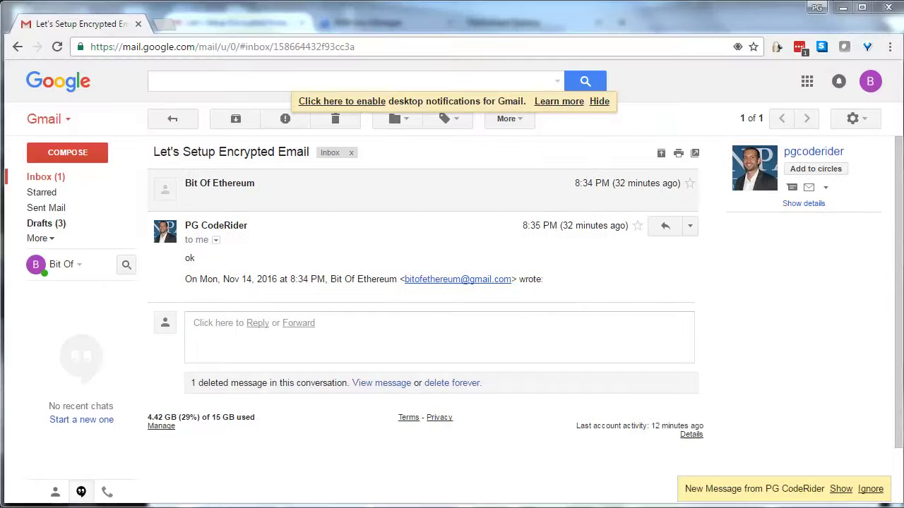
left_click(843, 490)
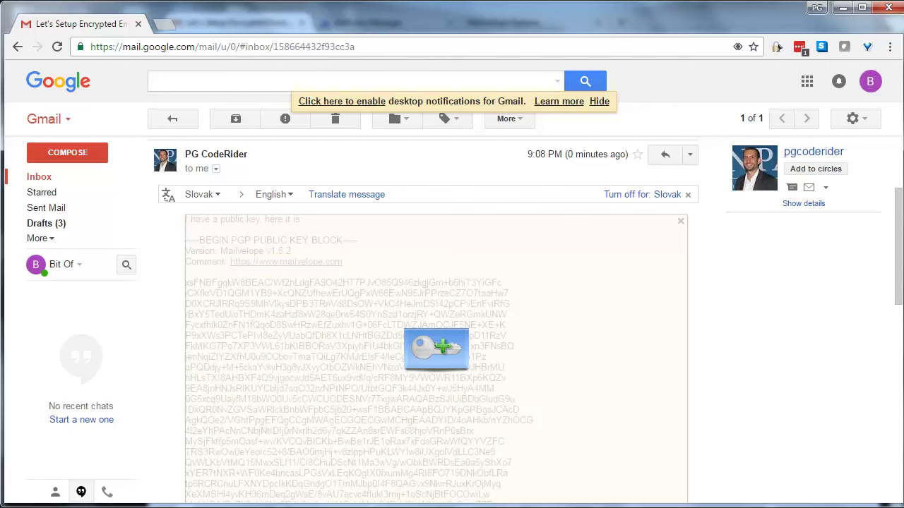
Import the public key from the received message into Mailvelope and check the import result for the key's owner and e-mail.
left_click(436, 346)
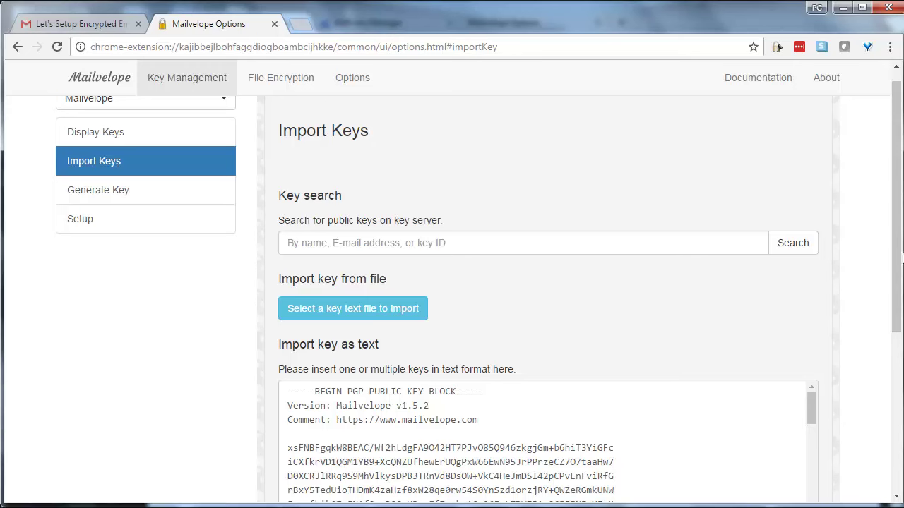
scroll(899, 258, "down", 1)
scroll(900, 258, "up", 1)
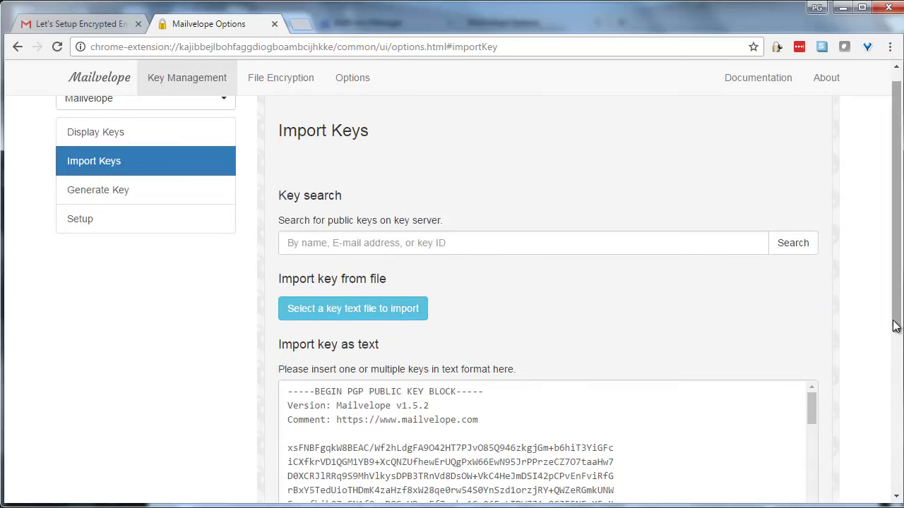
scroll(895, 327, "down", 4)
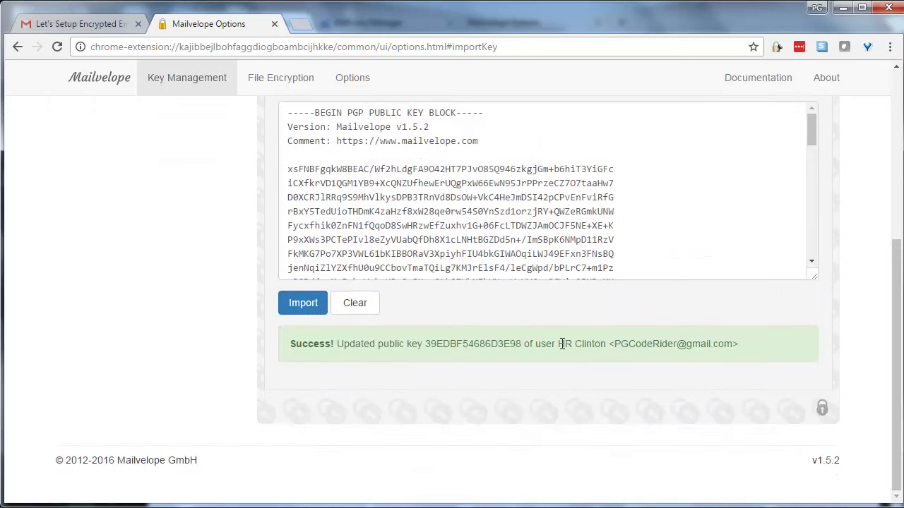
left_click_drag(558, 343, 717, 342)
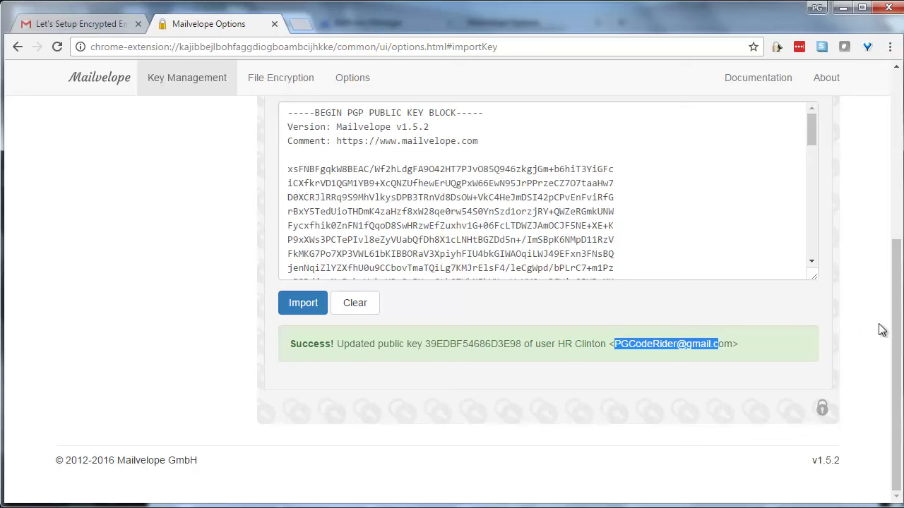
left_click_drag(895, 330, 898, 159)
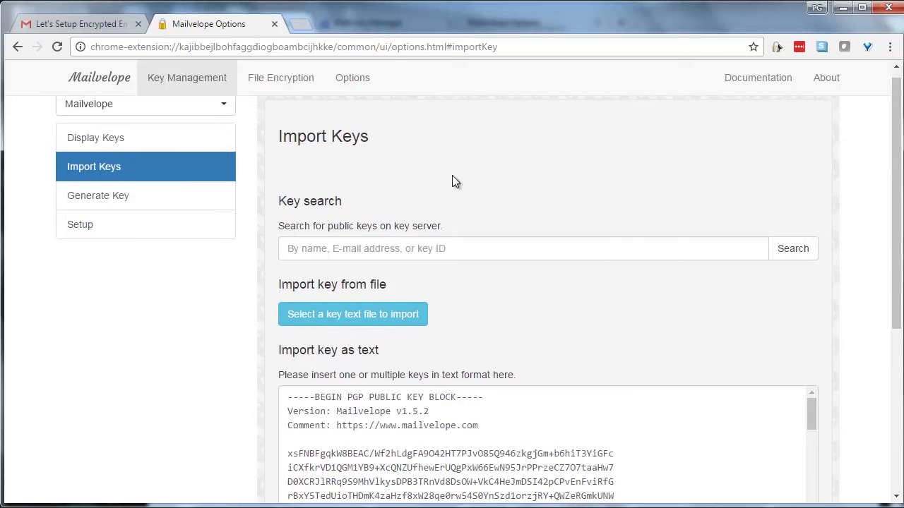
Return to the Gmail conversation, start a reply to the public key message and open Mailvelope's encrypted compose editor.
left_click(81, 24)
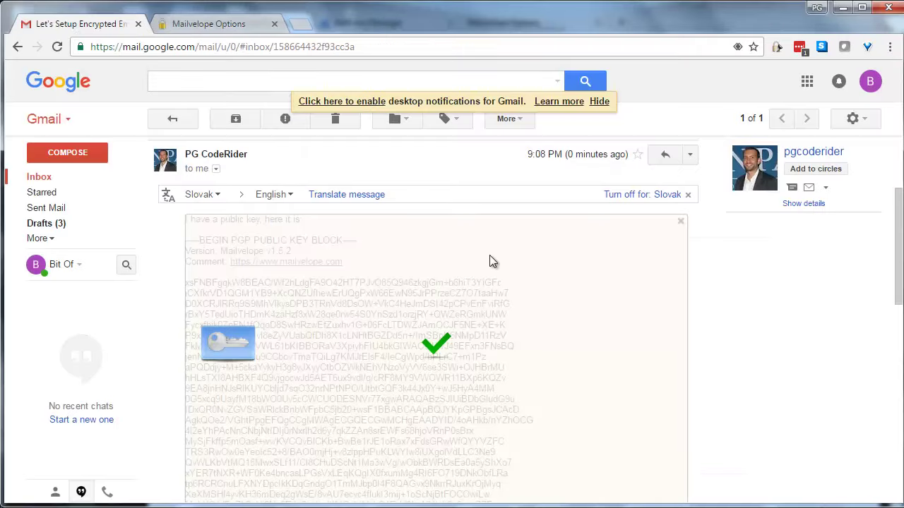
left_click_drag(899, 239, 899, 410)
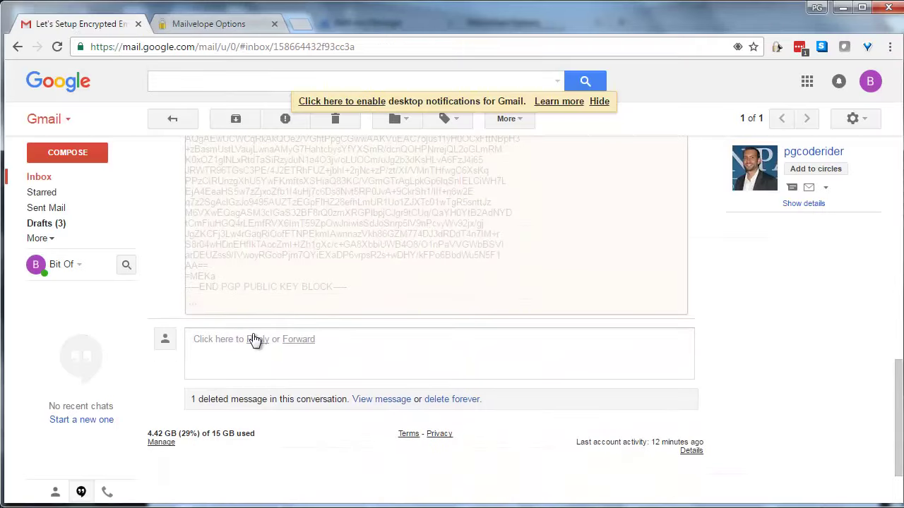
left_click(256, 340)
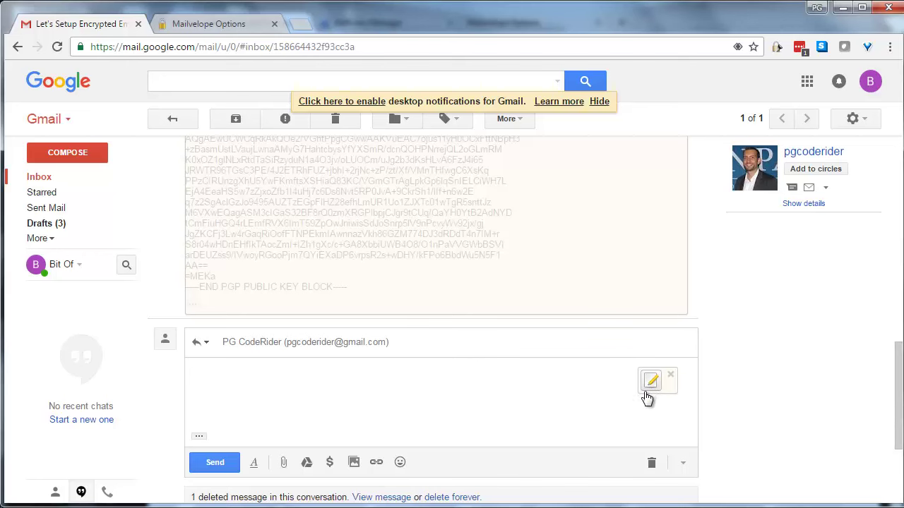
left_click(650, 382)
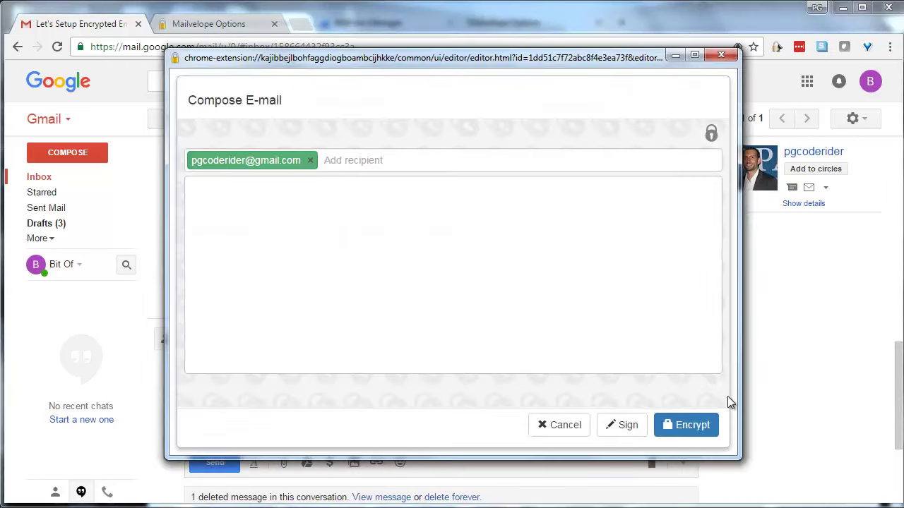
Paste the prepared message with the social security number, Gmail password, father's birth city and public key block into the Mailvelope editor.
left_click(320, 252)
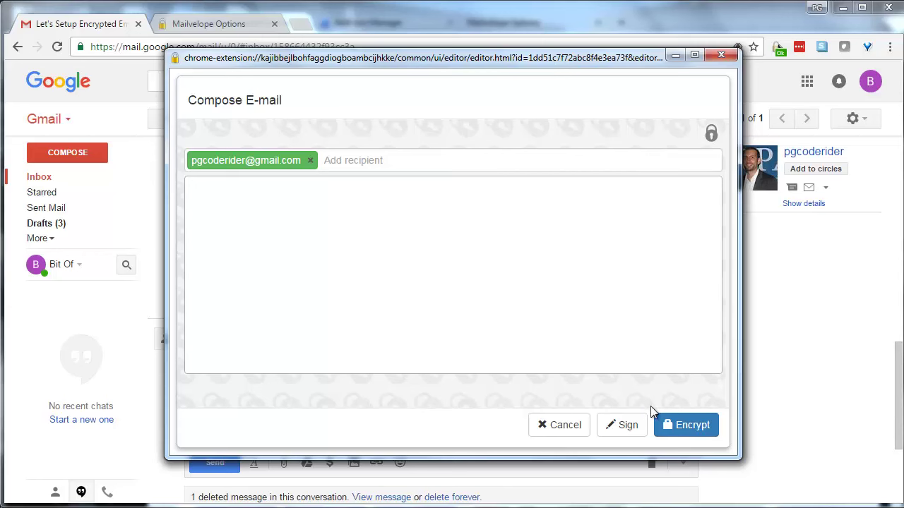
key("ctrl+v")
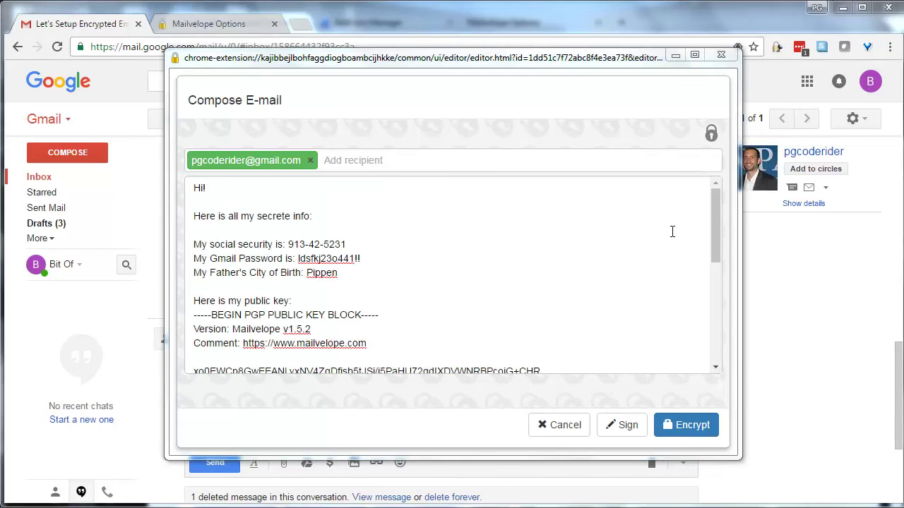
left_click_drag(717, 219, 716, 220)
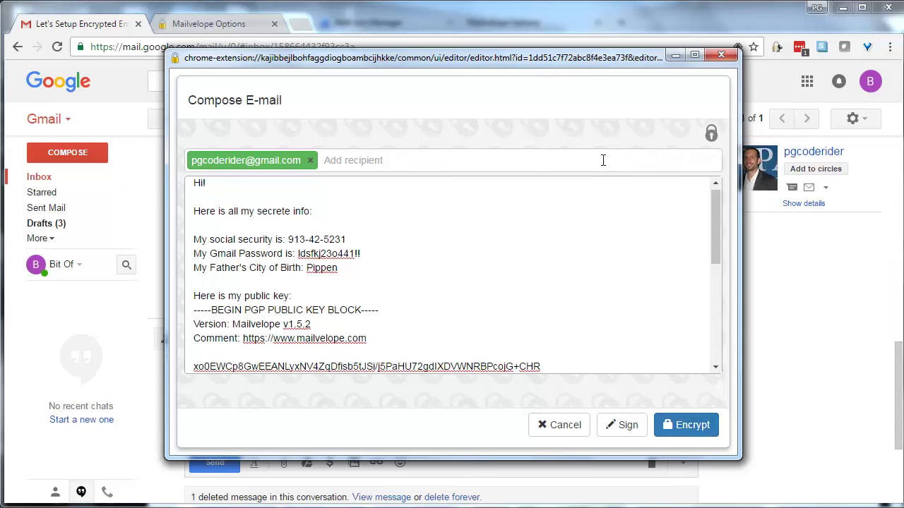
Move the Mailvelope editor aside and compare its message with the empty Gmail reply body behind it.
left_click_drag(586, 57, 804, 76)
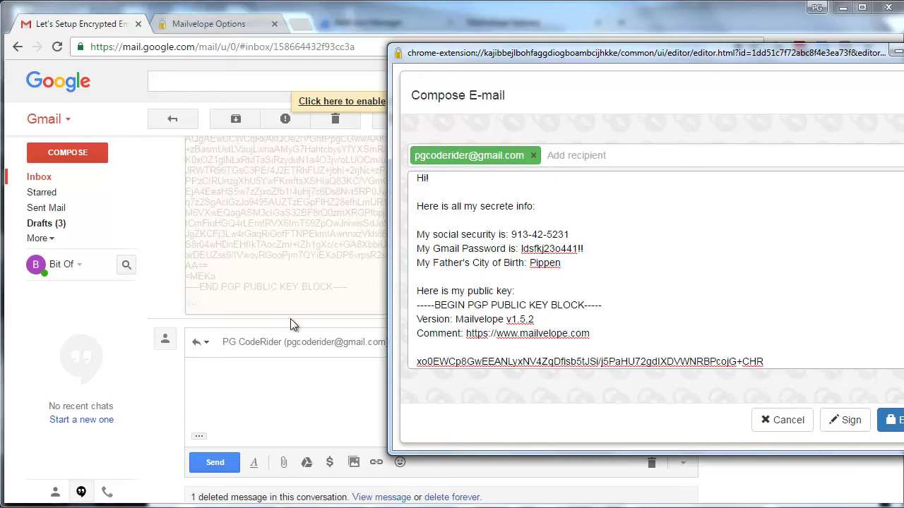
left_click(262, 372)
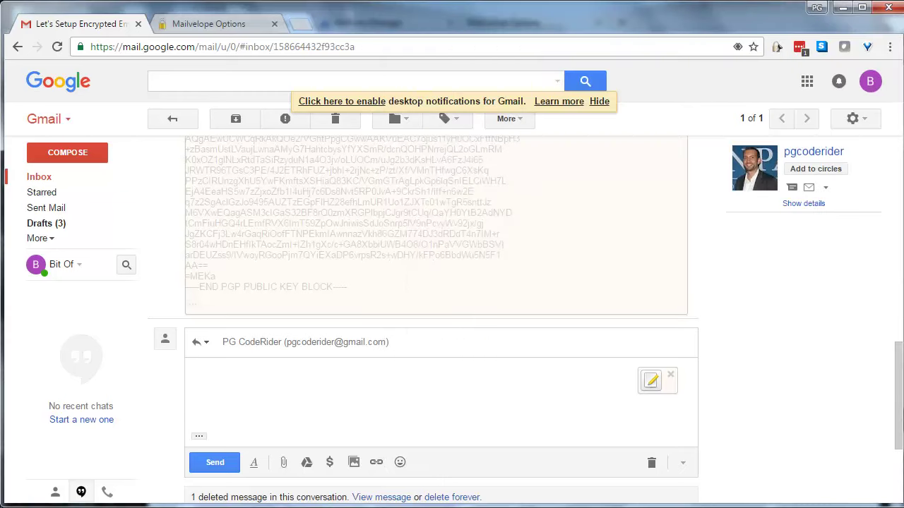
key("alt+Tab")
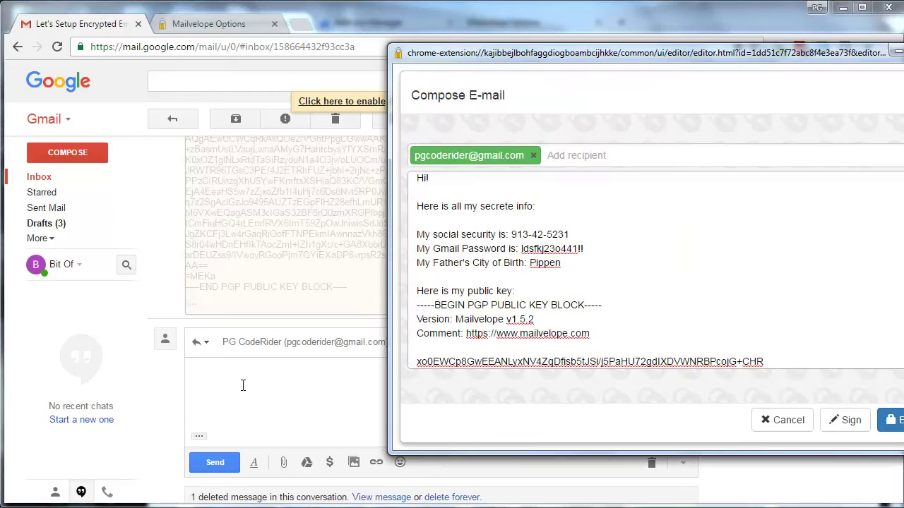
left_click(245, 387)
key("alt+Tab")
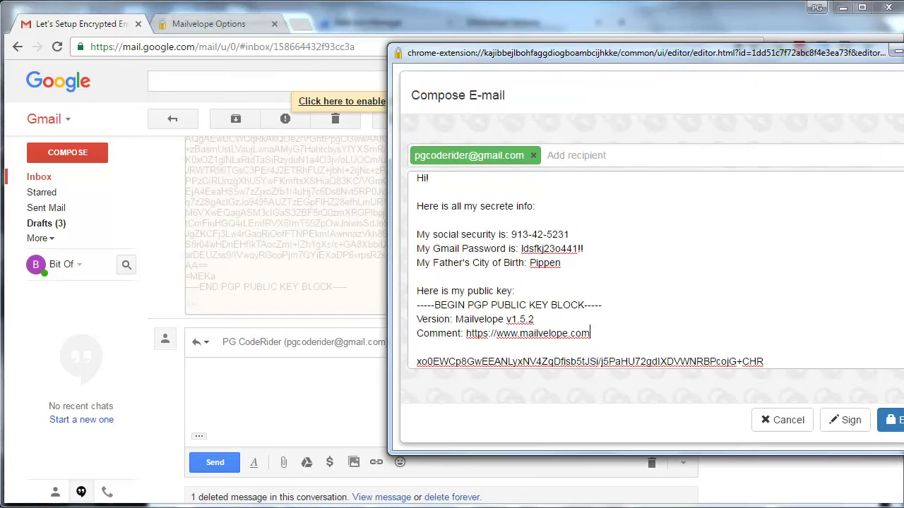
Encrypt the message, review the resulting PGP message block in the Gmail reply, and send the reply.
left_click(891, 421)
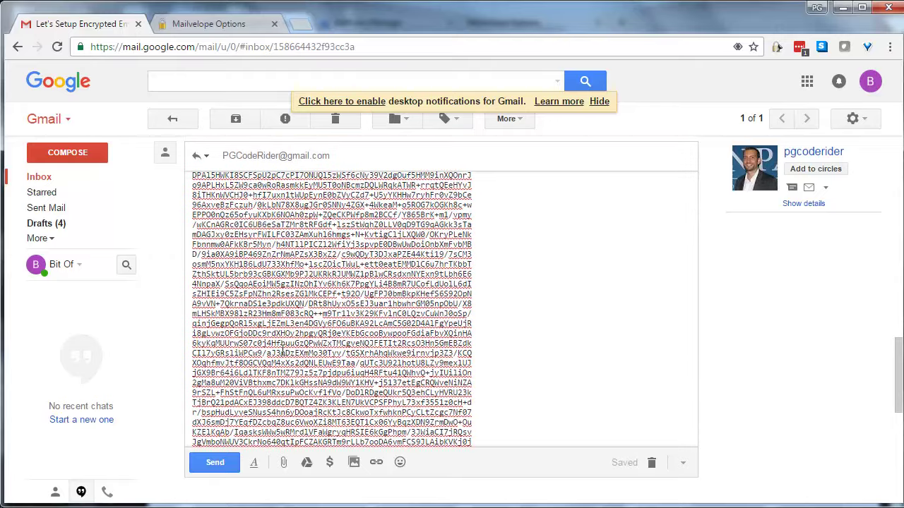
scroll(283, 351, "down", 10)
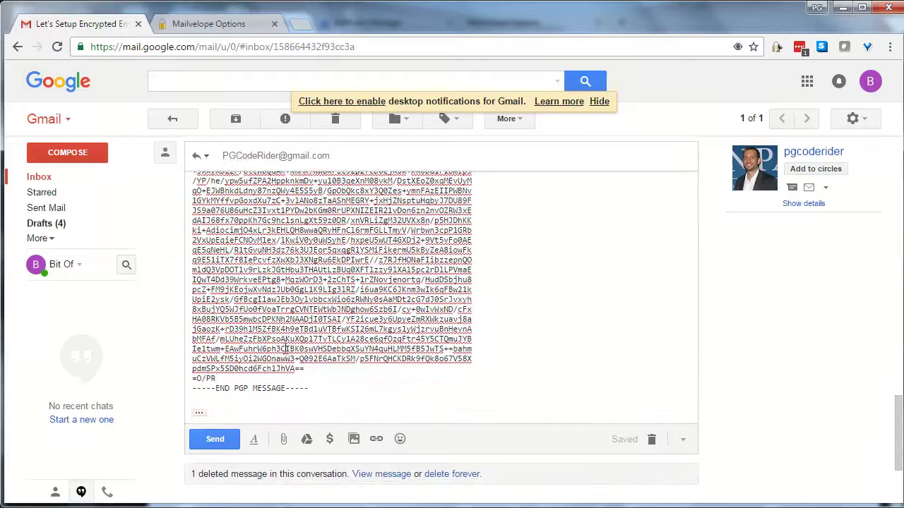
scroll(285, 348, "up", 10)
scroll(285, 349, "up", 3)
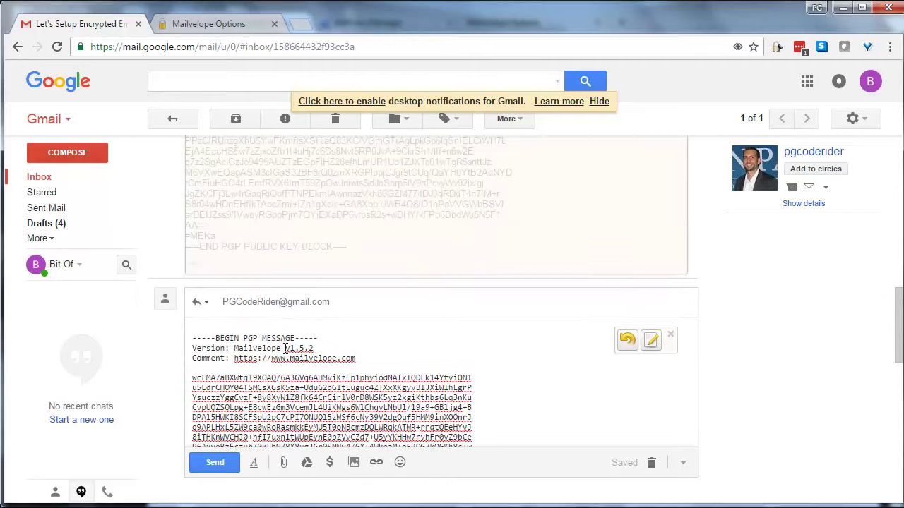
left_click(216, 464)
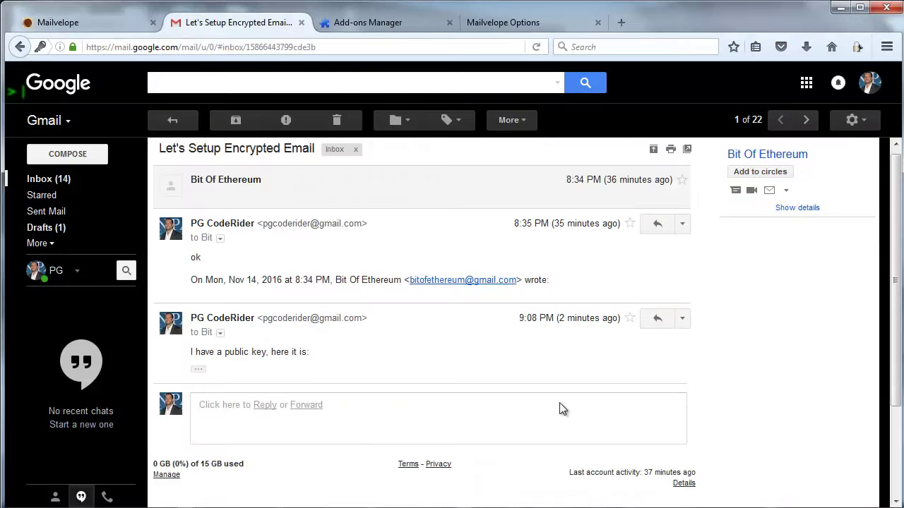
In the Firefox Gmail account, open "Let's Setup Encrypted Email" and decrypt the contact's newest PGP message.
scroll(900, 401, "down", 2)
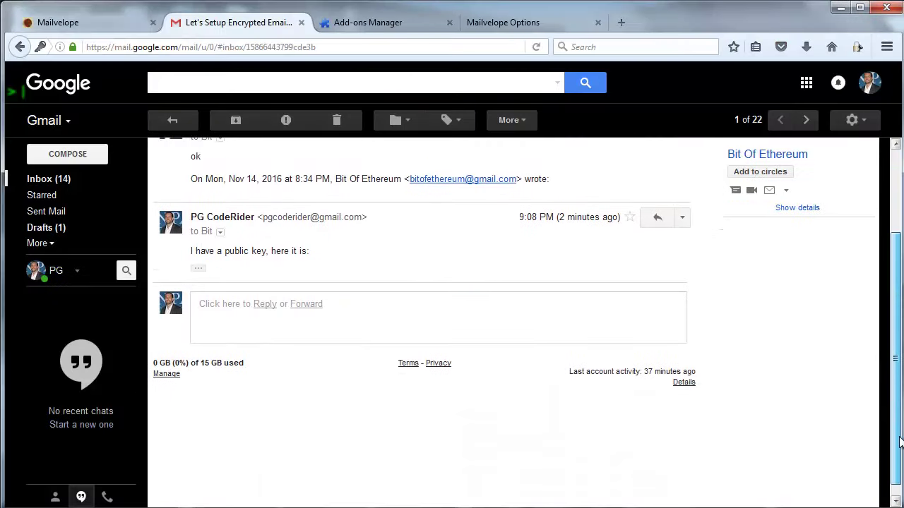
scroll(900, 401, "up", 1)
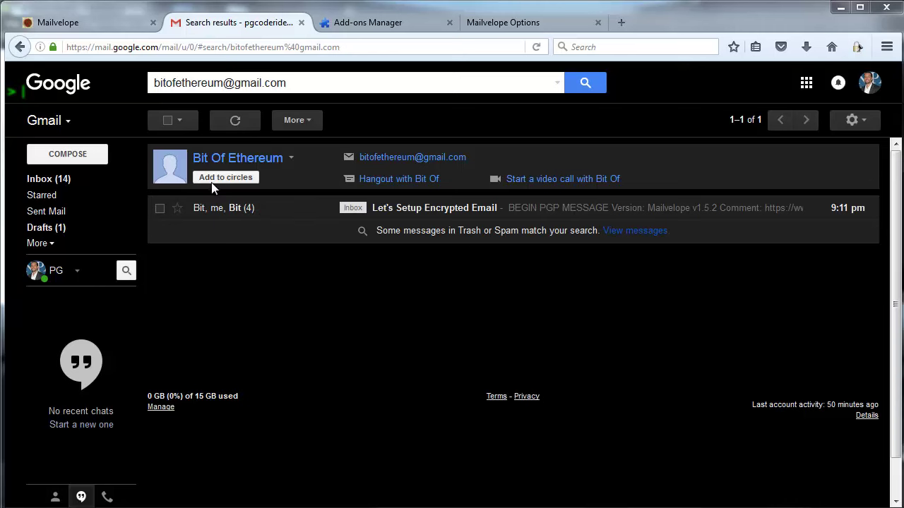
left_click(490, 212)
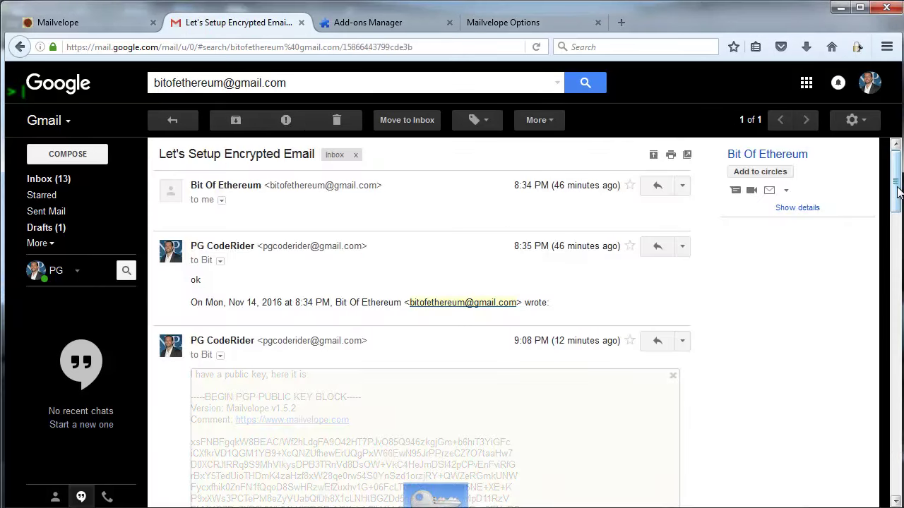
scroll(901, 212, "down", 2)
left_click_drag(900, 212, 899, 358)
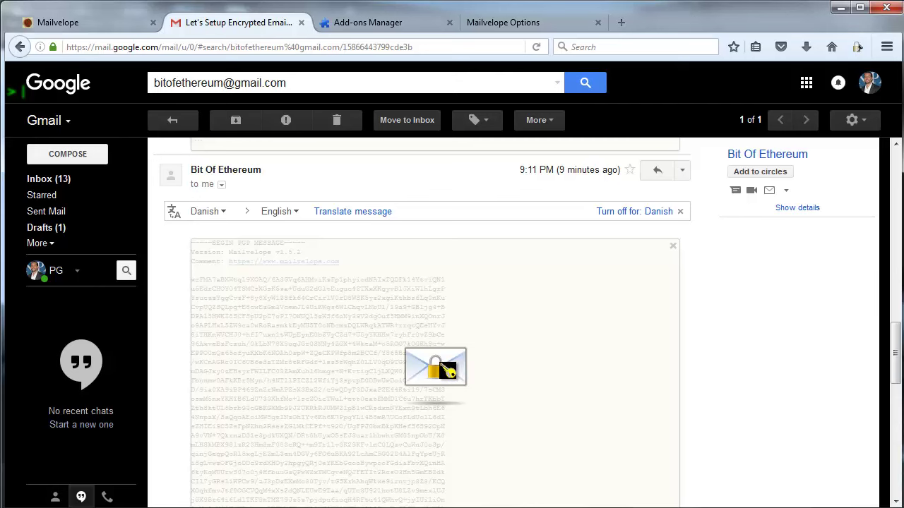
left_click(445, 366)
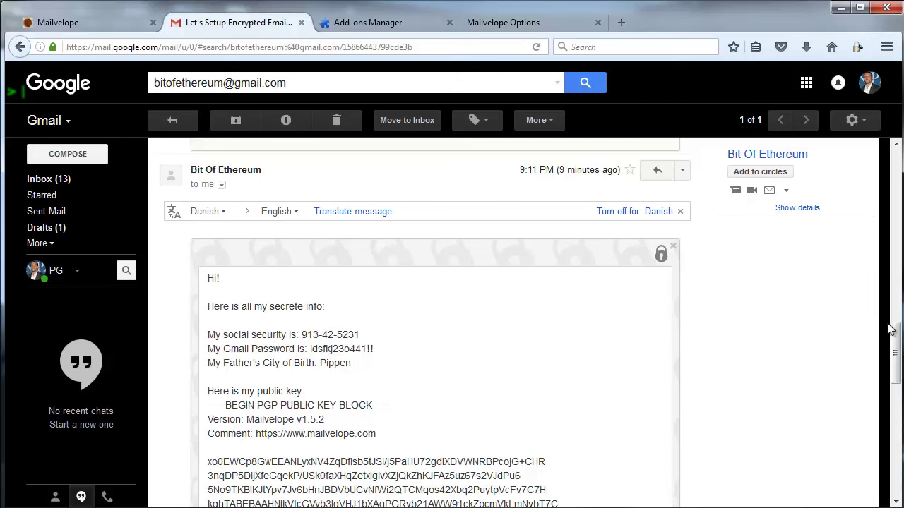
Copy the contact's entire public key block from the decrypted message, including its BEGIN and END lines.
left_click_drag(895, 334, 895, 351)
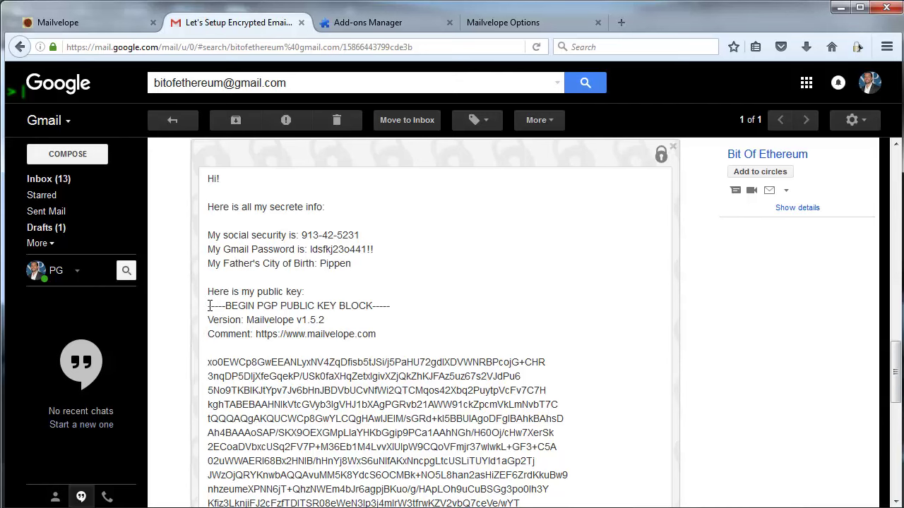
left_click_drag(210, 305, 242, 321)
scroll(241, 323, "down", 4)
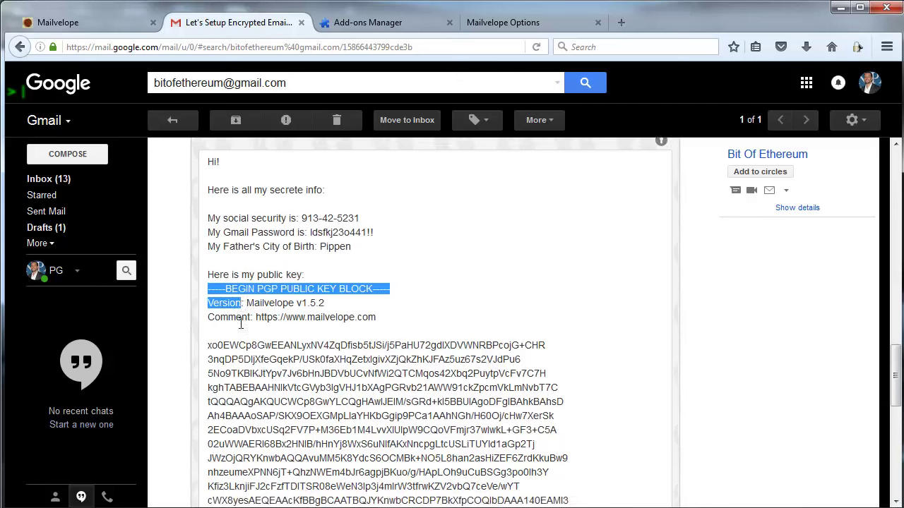
scroll(242, 322, "down", 2)
left_click(424, 355, "shift")
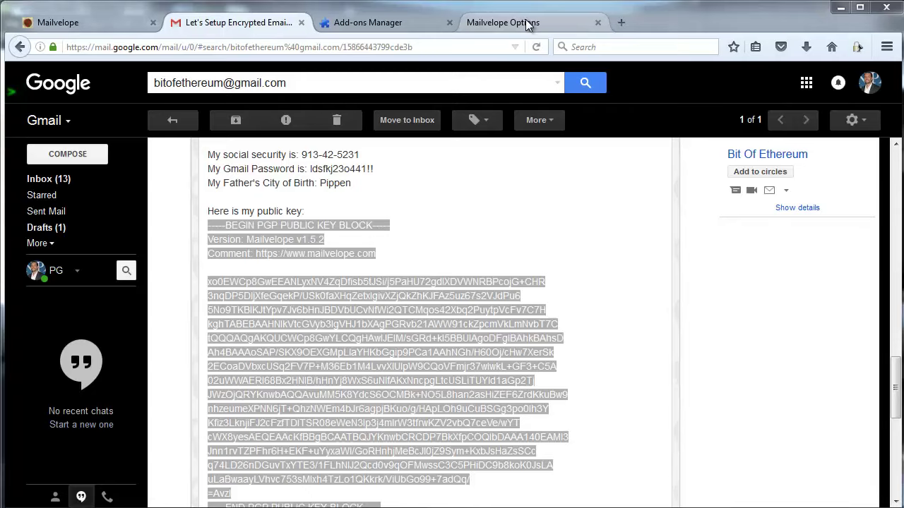
Import the contact's copied public key as text into the Mailvelope keyring in Firefox.
left_click(525, 22)
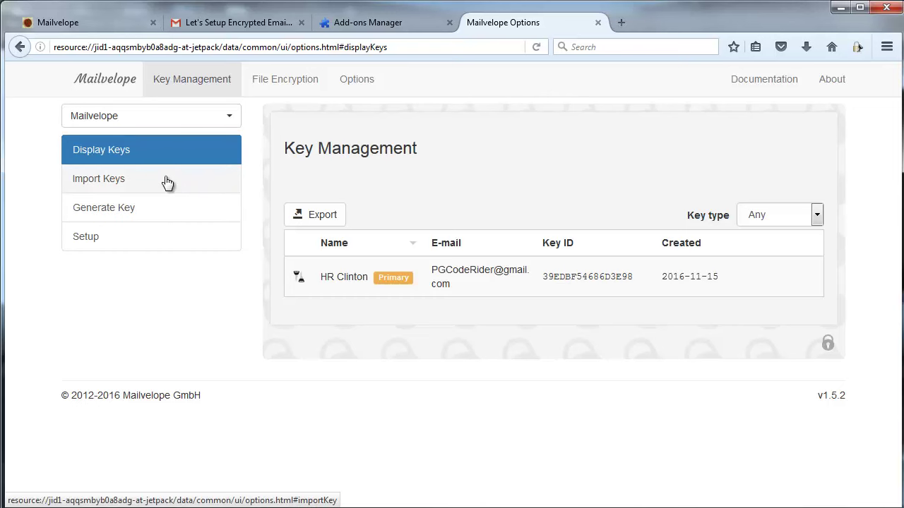
left_click(98, 179)
left_click(390, 414)
key("ctrl+a")
key("Delete")
key("ctrl+v")
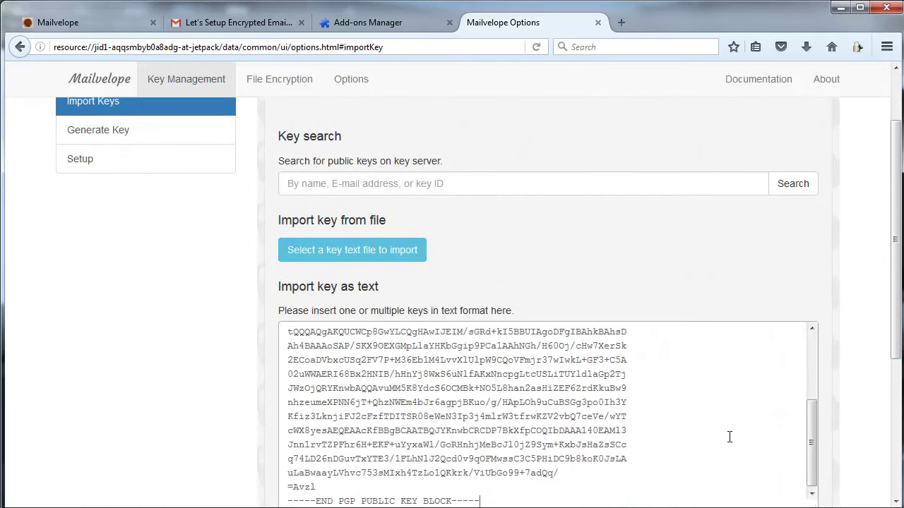
left_click_drag(895, 240, 895, 279)
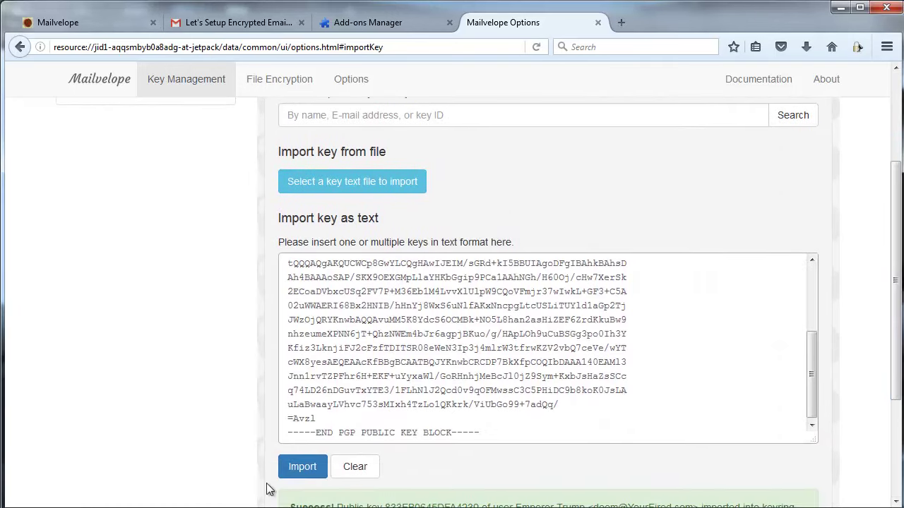
left_click(302, 470)
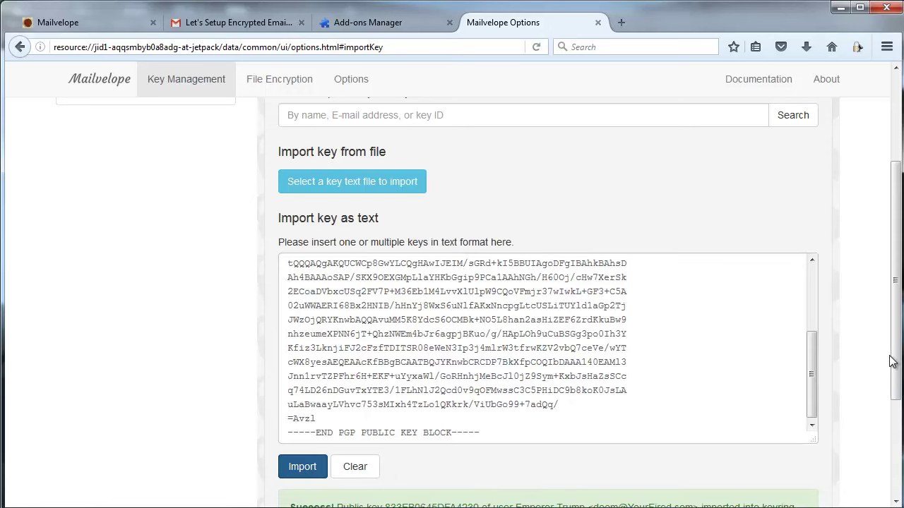
Check the imported public key's ID in the import confirmation and display the keys in the Mailvelope keyring.
scroll(891, 360, "down", 2)
left_click_drag(387, 438, 486, 441)
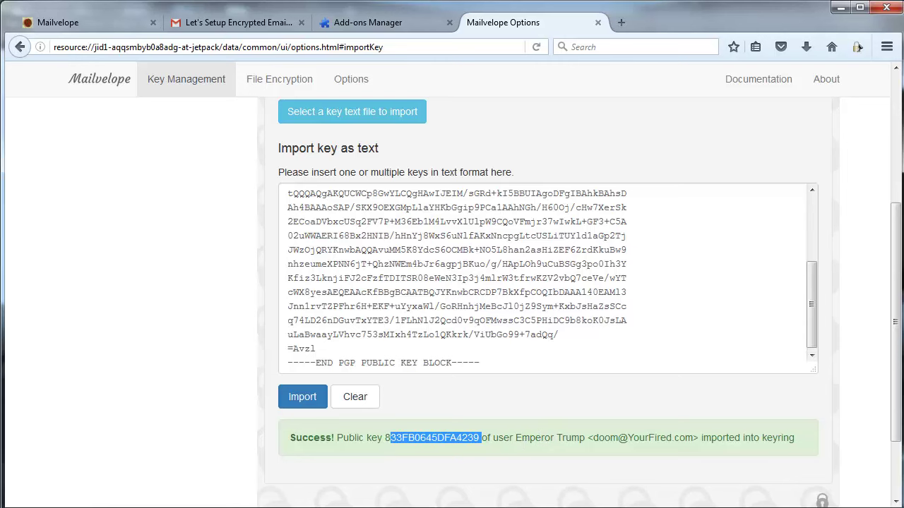
scroll(893, 339, "up", 5)
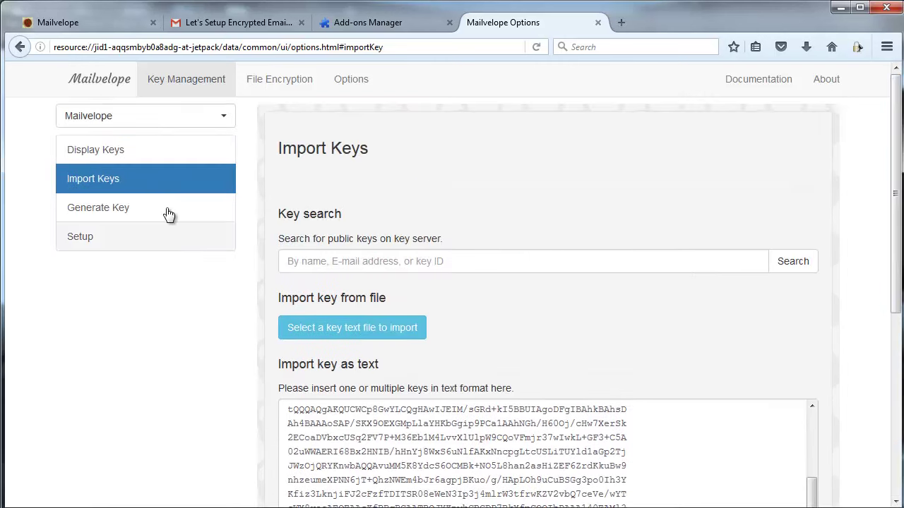
left_click(141, 153)
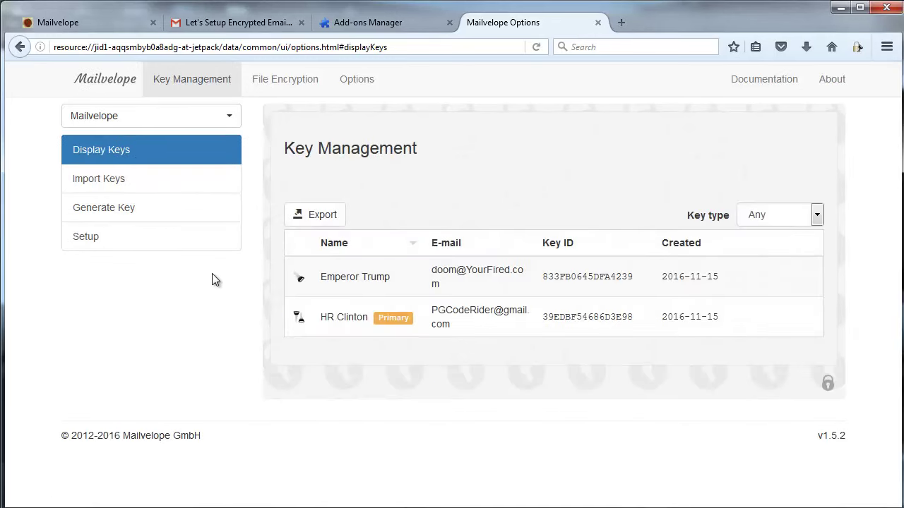
Review the imported contact key's details and its exportable public key block, leaving the key details closed.
mouse_move(358, 317)
mouse_move(350, 293)
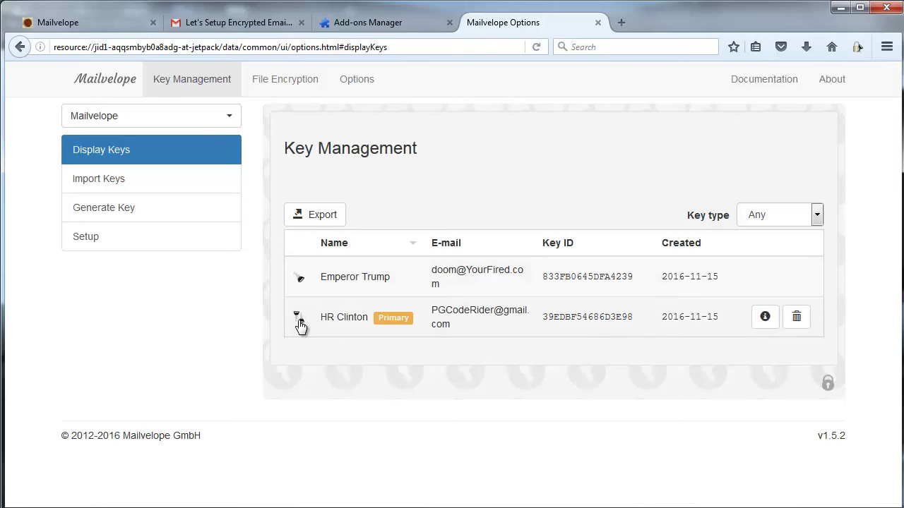
left_click(348, 291)
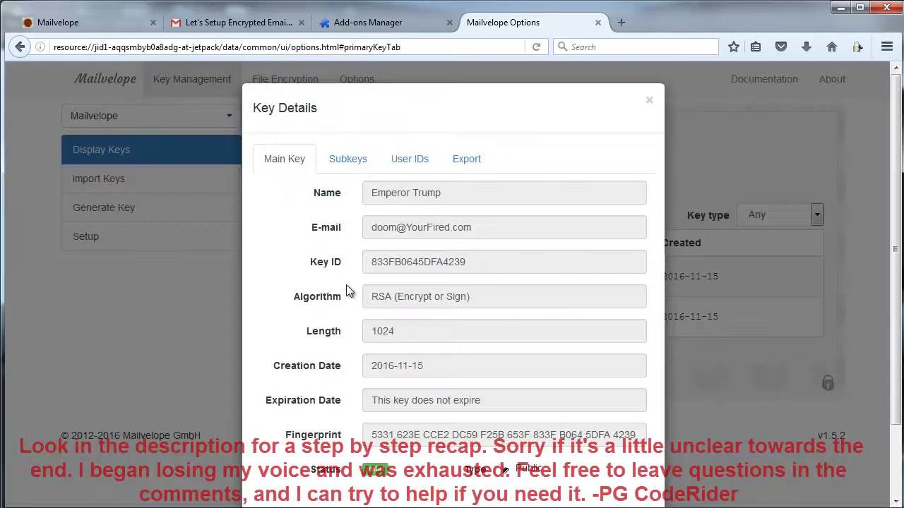
left_click(466, 169)
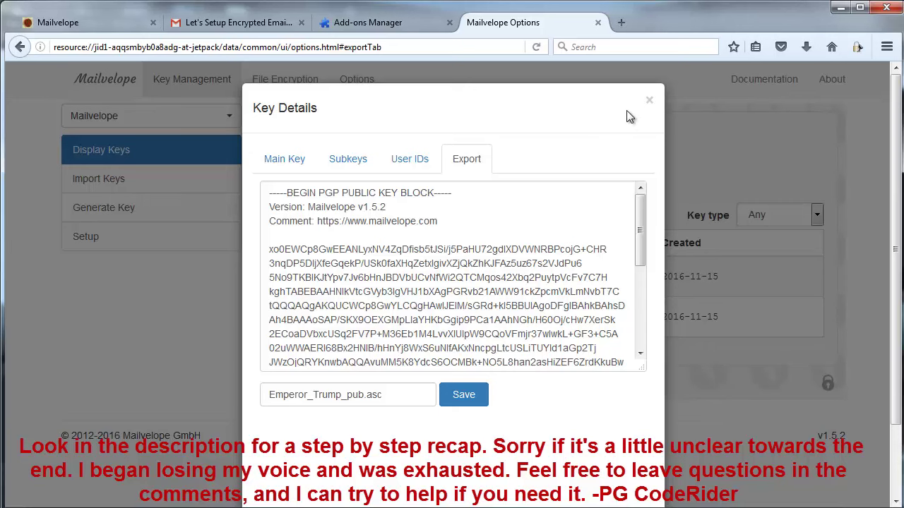
left_click(647, 102)
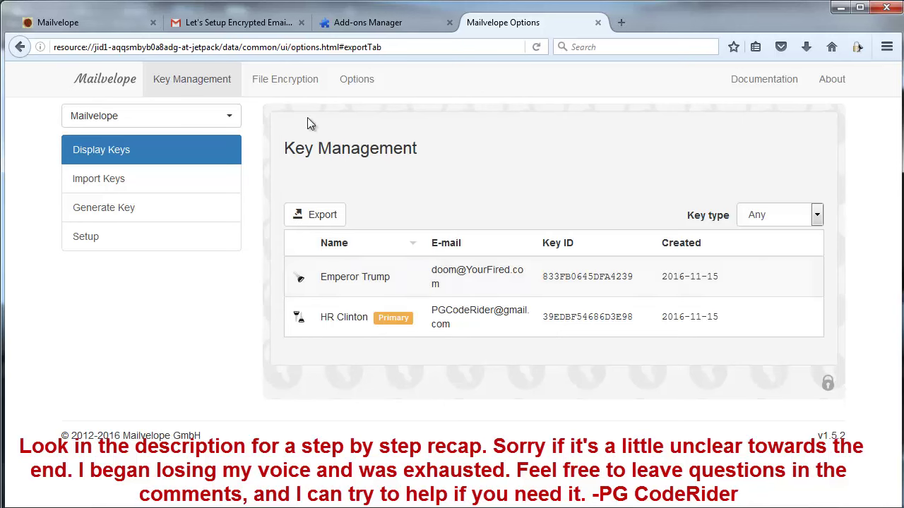
Return to the decrypted Gmail message and review its contents from the greeting down to the public key block.
left_click(257, 26)
left_click(403, 322)
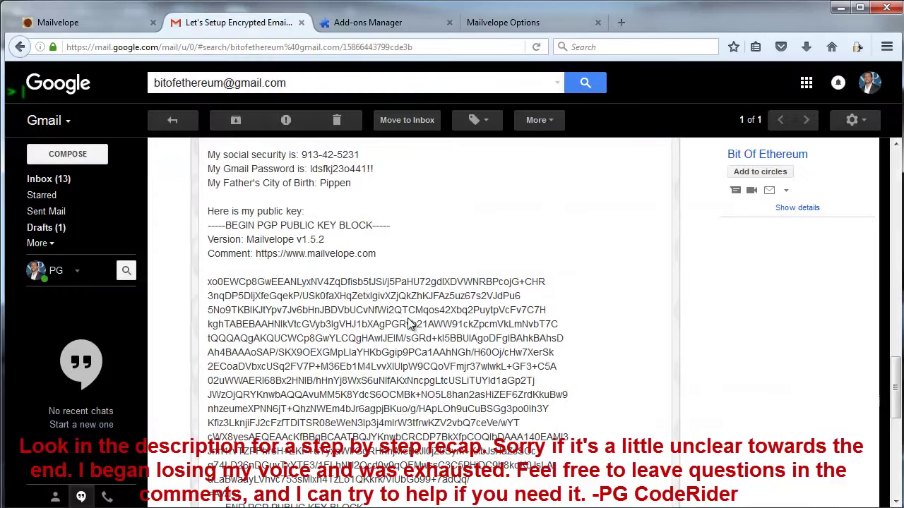
scroll(625, 281, "up", 3)
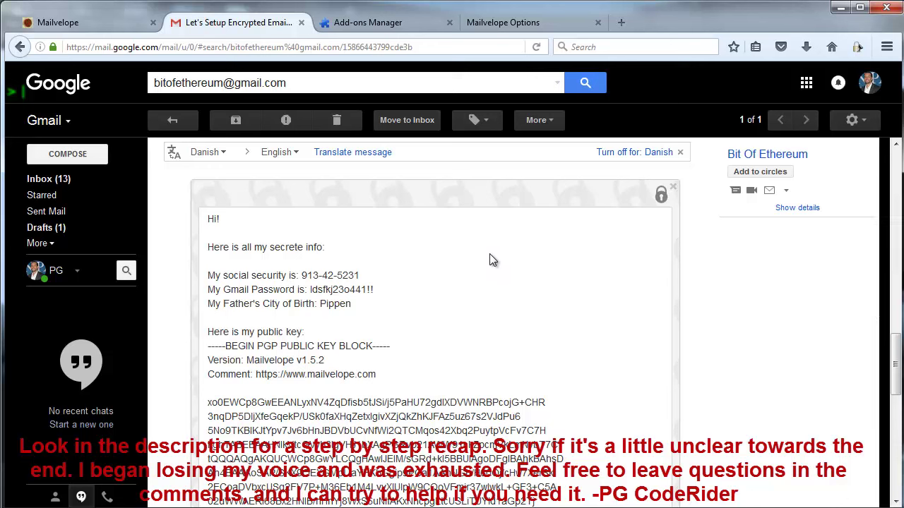
left_click(162, 81)
type("t")
key("BackSpace")
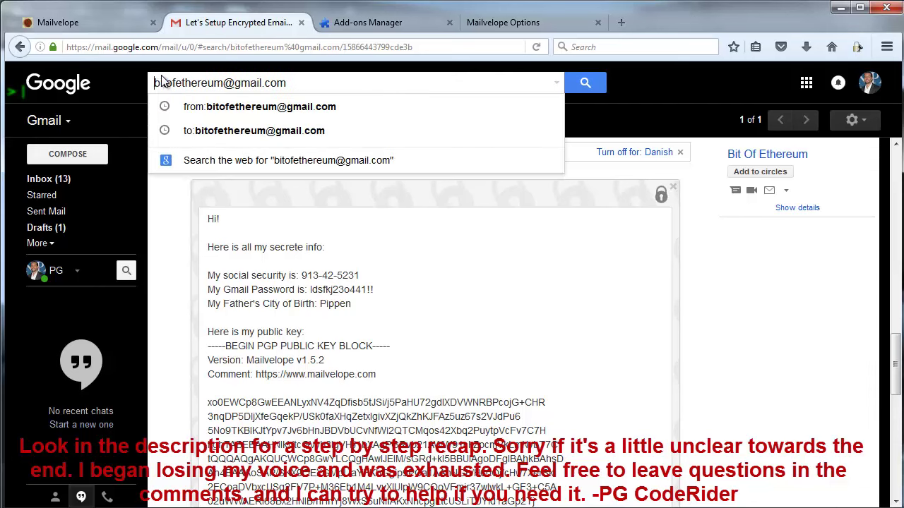
left_click(380, 302)
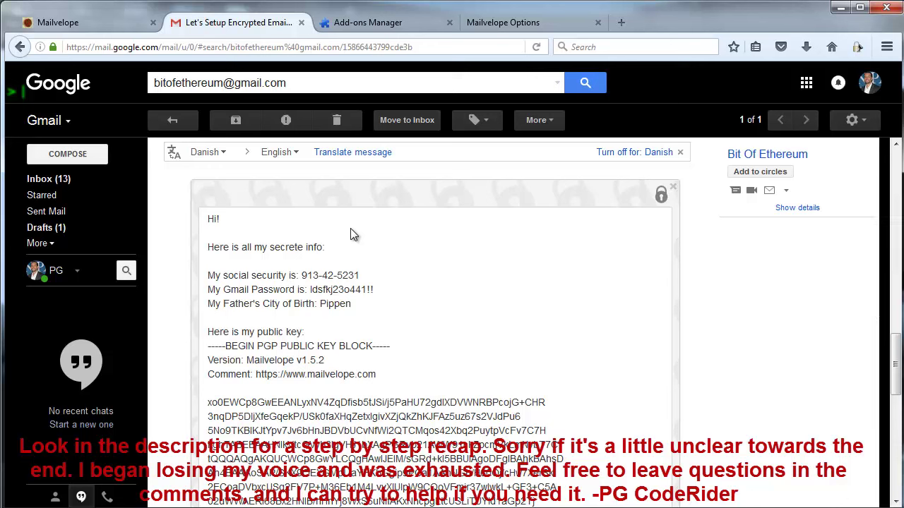
Go back to the Mailvelope website's page offering the Chrome extension and Firefox add-on.
left_click(95, 20)
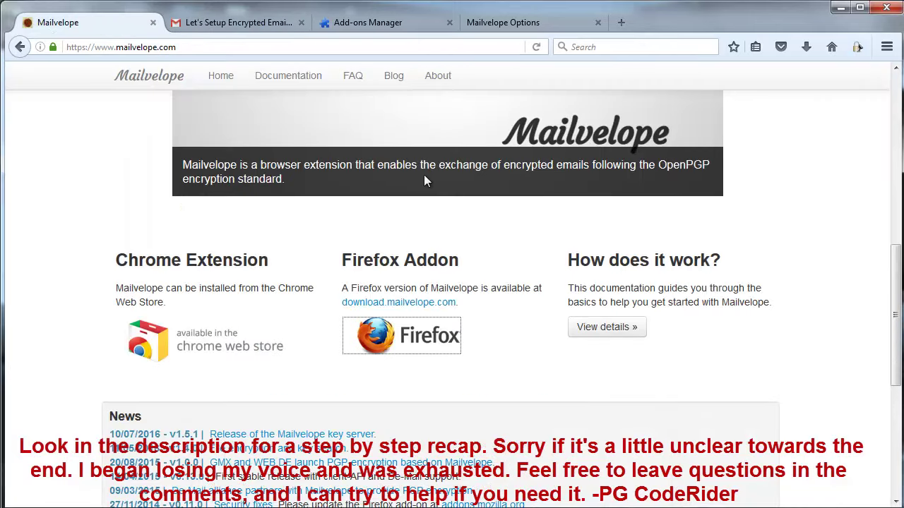